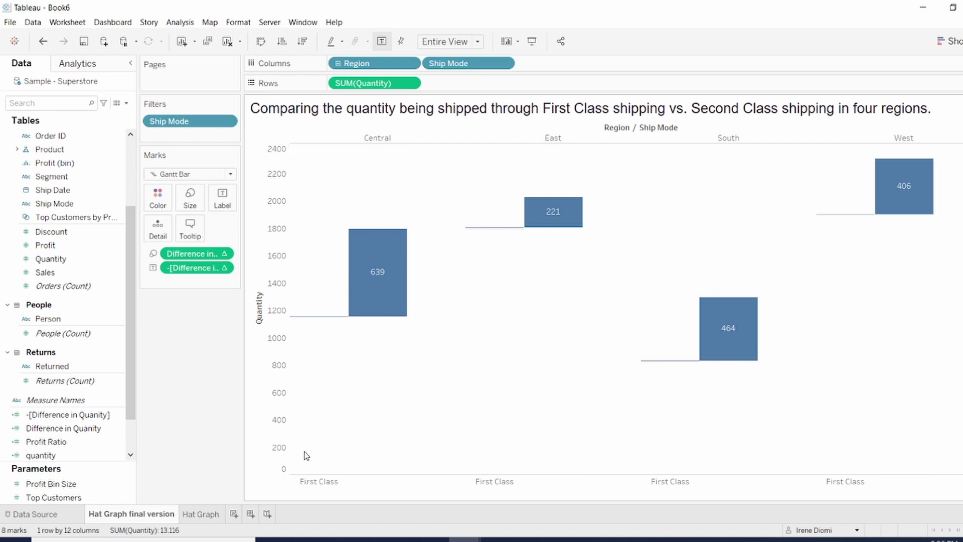
# Switch to the empty 'Hat Graph' worksheet tab.
pyautogui.click(198, 517)
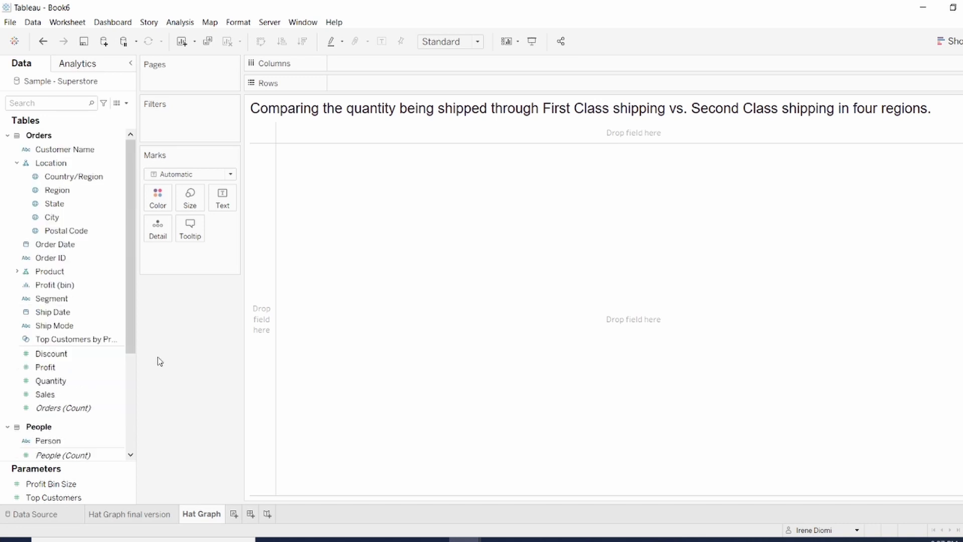
# Put Region and Ship Mode on Columns and SUM(Quantity) on Rows.
pyautogui.moveTo(90, 191); pyautogui.dragTo(372, 64)
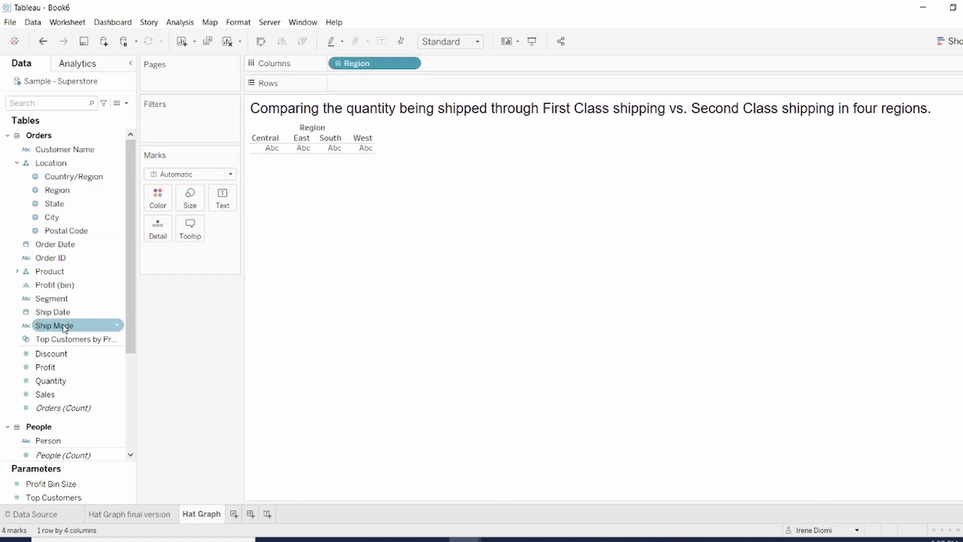
pyautogui.moveTo(64, 326); pyautogui.dragTo(465, 72)
pyautogui.moveTo(100, 385); pyautogui.dragTo(424, 88)
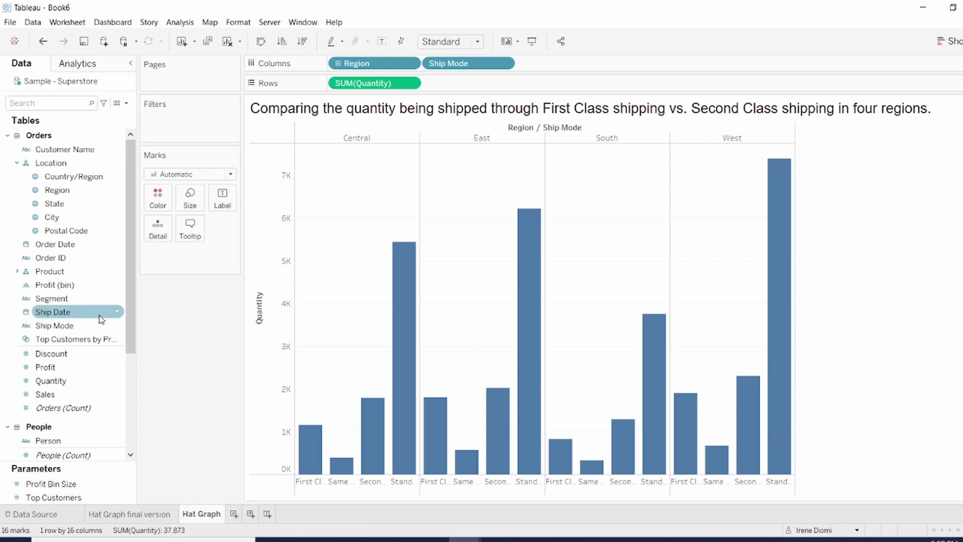
# Filter Ship Mode to First Class and Second Class, and fit the chart to Entire View.
pyautogui.moveTo(101, 326); pyautogui.dragTo(239, 128)
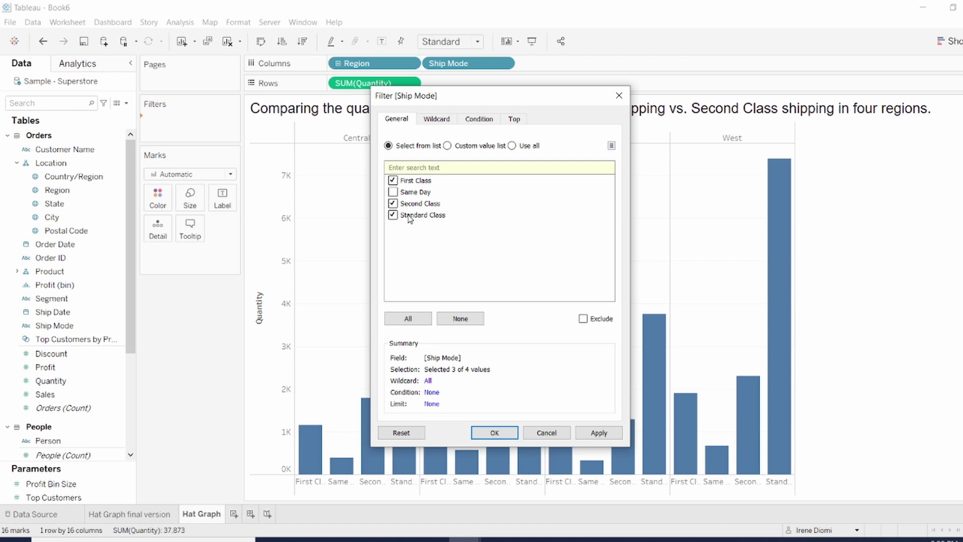
pyautogui.click(393, 215)
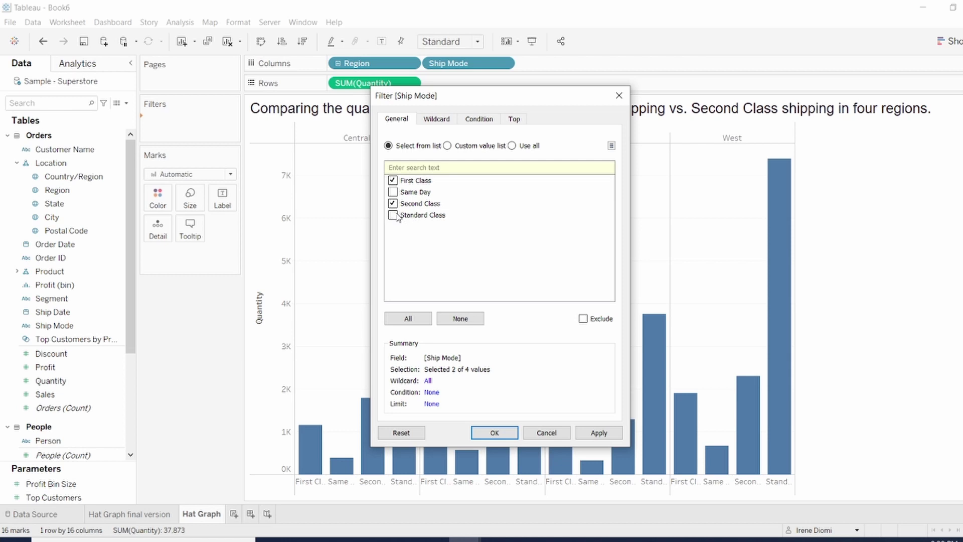
pyautogui.click(497, 433)
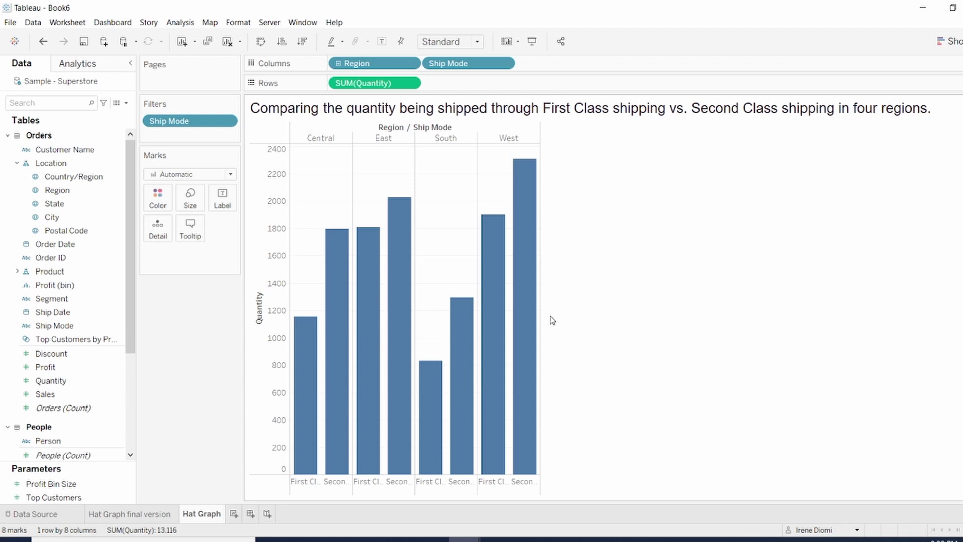
pyautogui.click(477, 42)
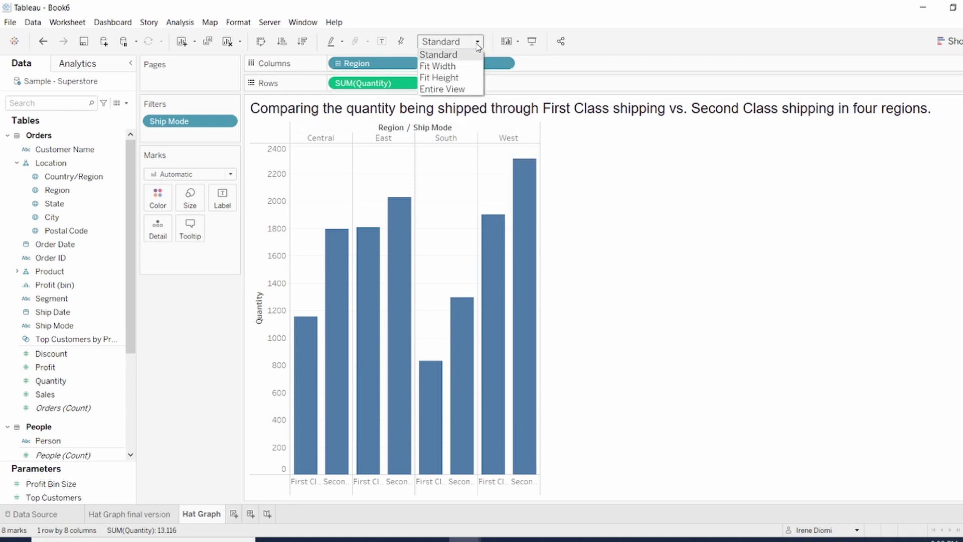
pyautogui.click(456, 89)
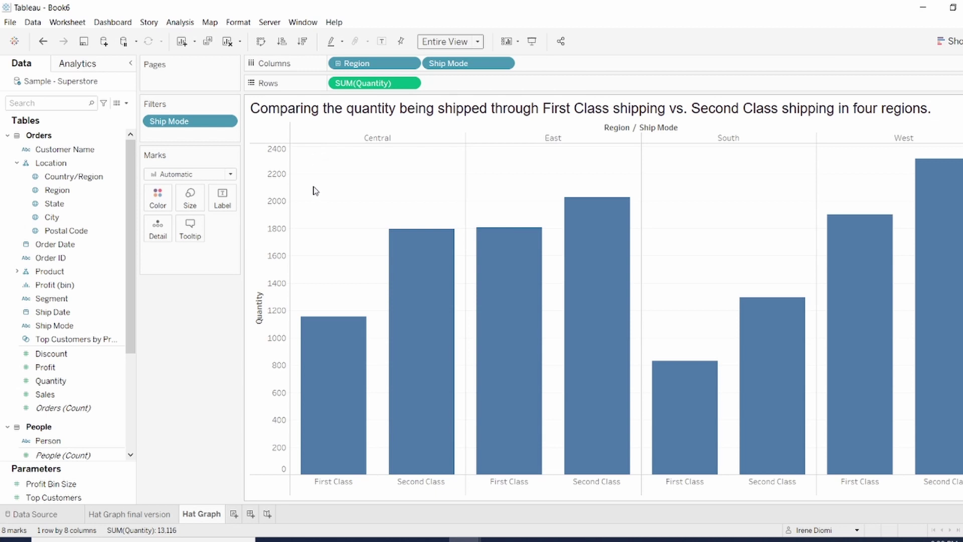
# Add all subtotals so each region gets a Total column.
pyautogui.click(182, 23)
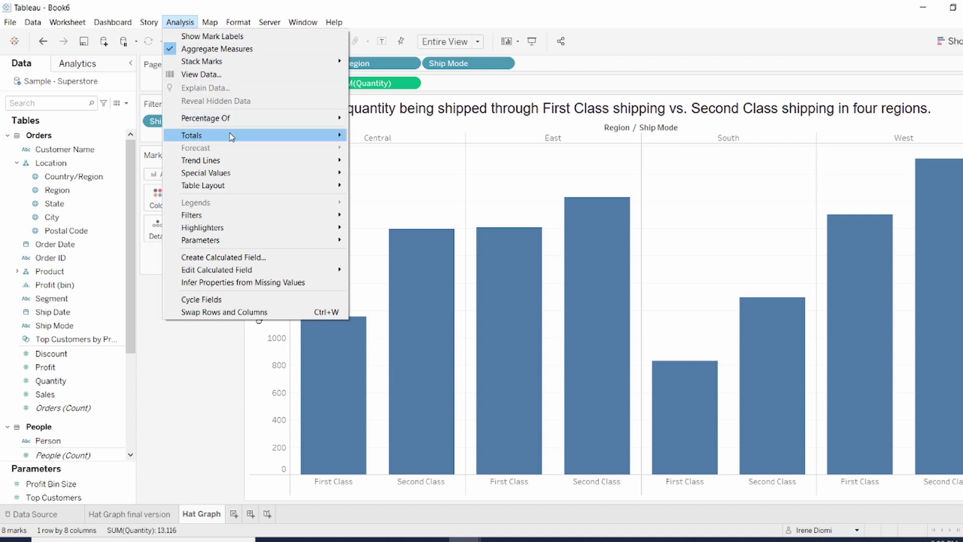
pyautogui.moveTo(233, 135)
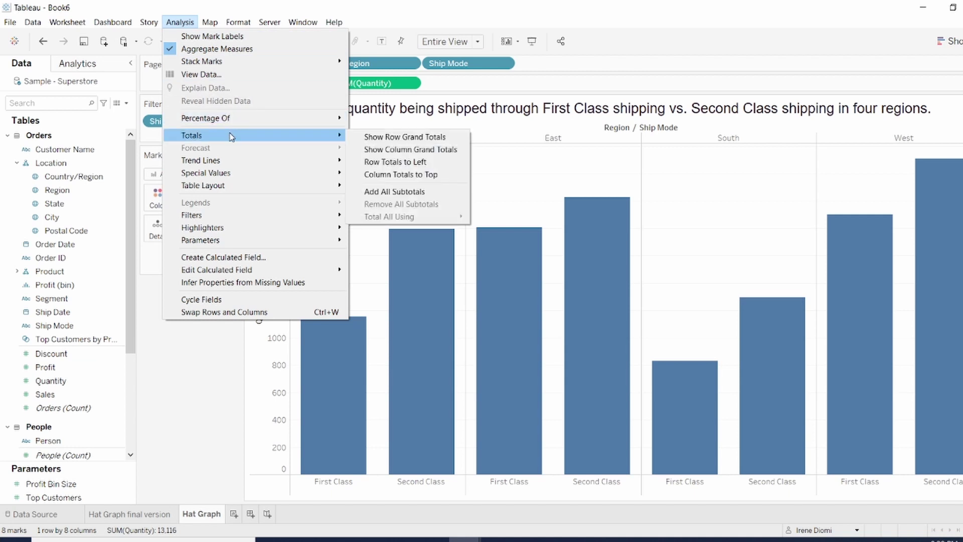
pyautogui.click(421, 192)
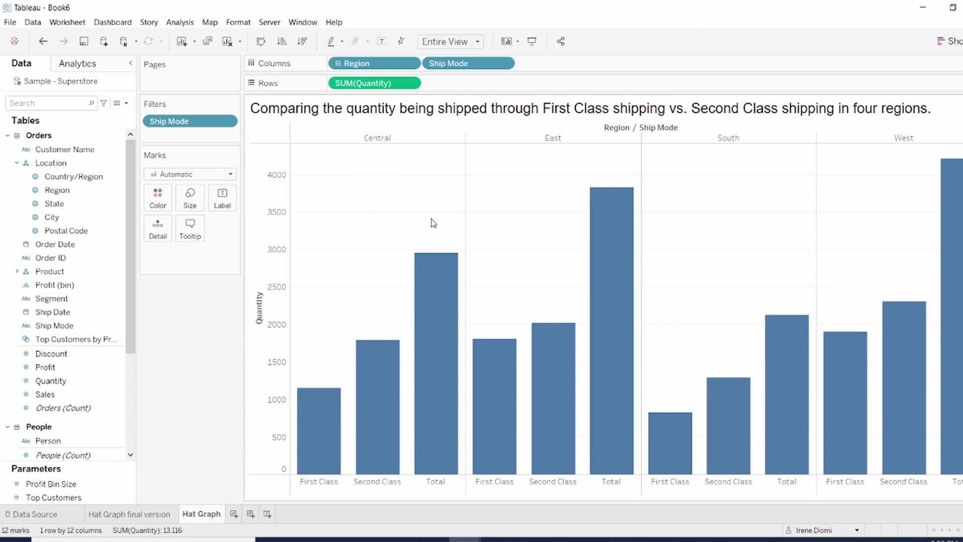
# Hide the Total bars using the Central Total bar's Automatic dropdown.
pyautogui.moveTo(437, 273)
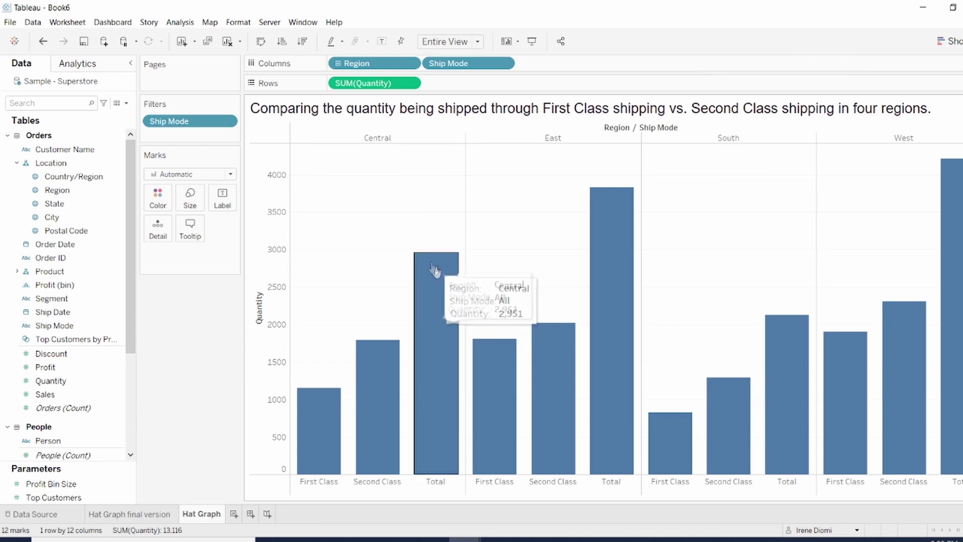
pyautogui.click(437, 272)
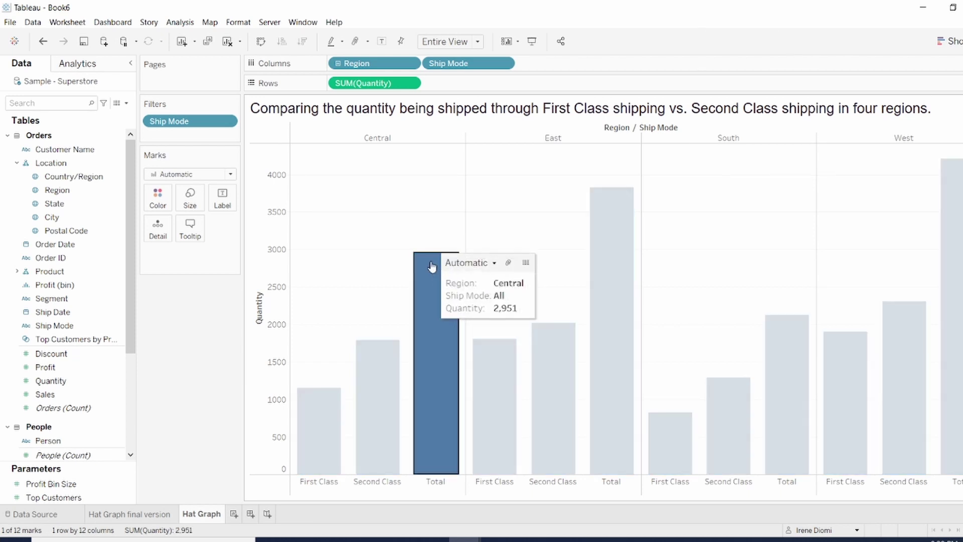
pyautogui.click(478, 267)
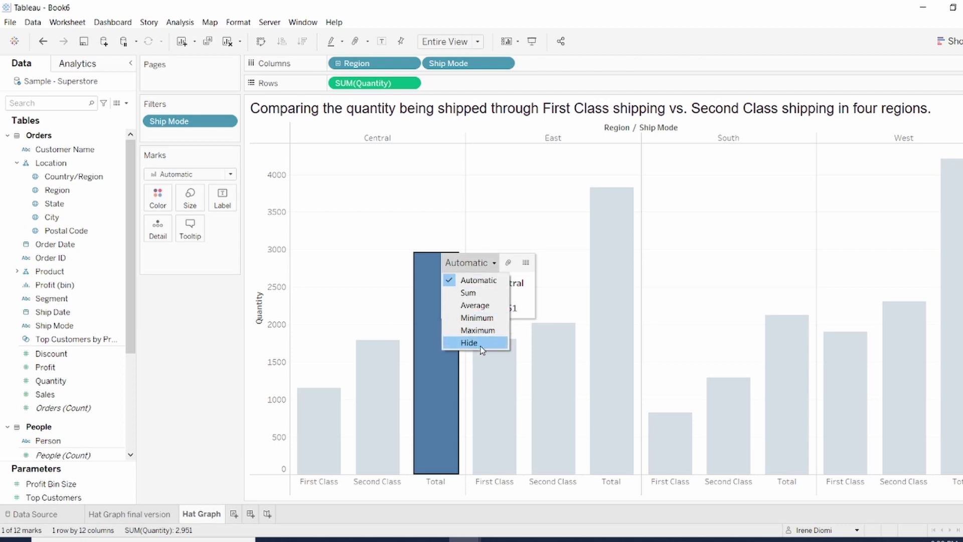
pyautogui.click(477, 344)
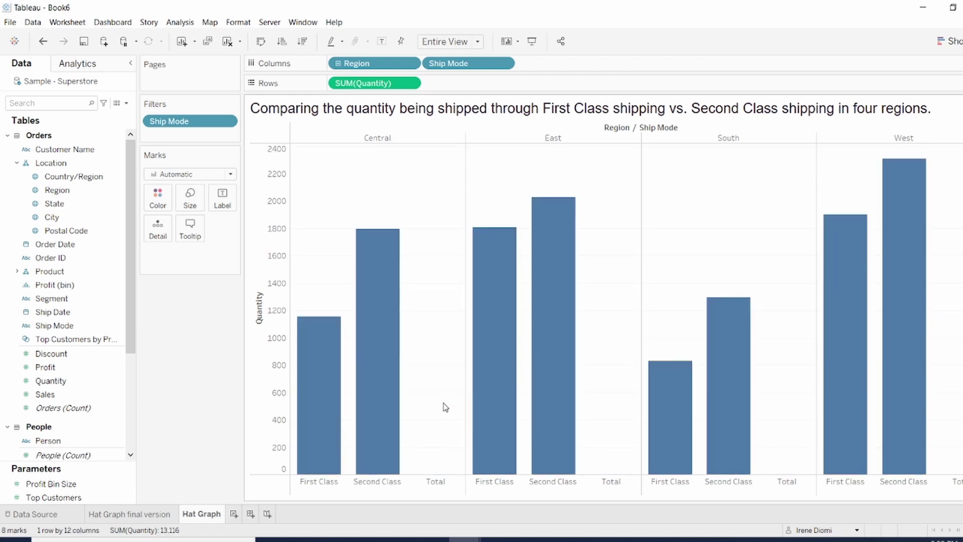
# Clear the Totals Label in Format Ship Mode so Total headers show no text.
pyautogui.rightClick(439, 486)
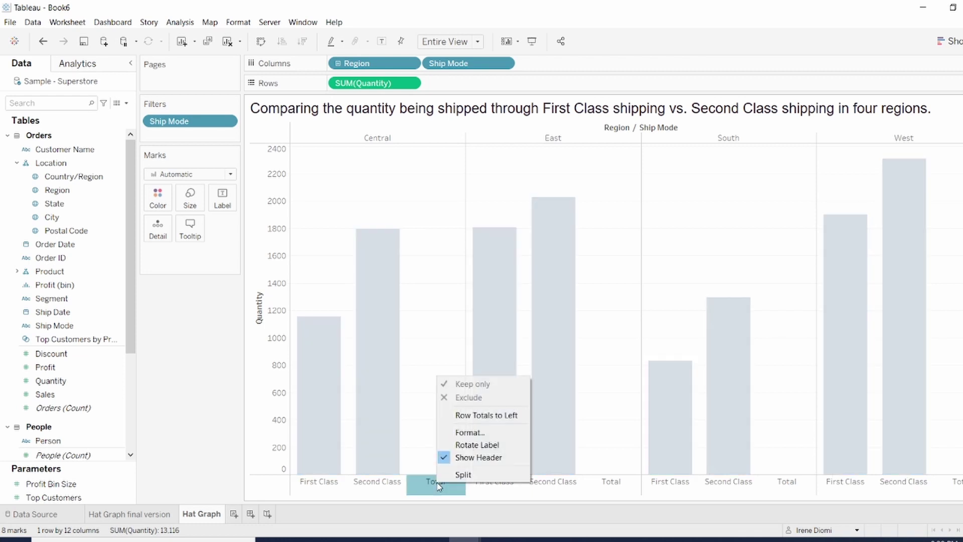
pyautogui.click(471, 433)
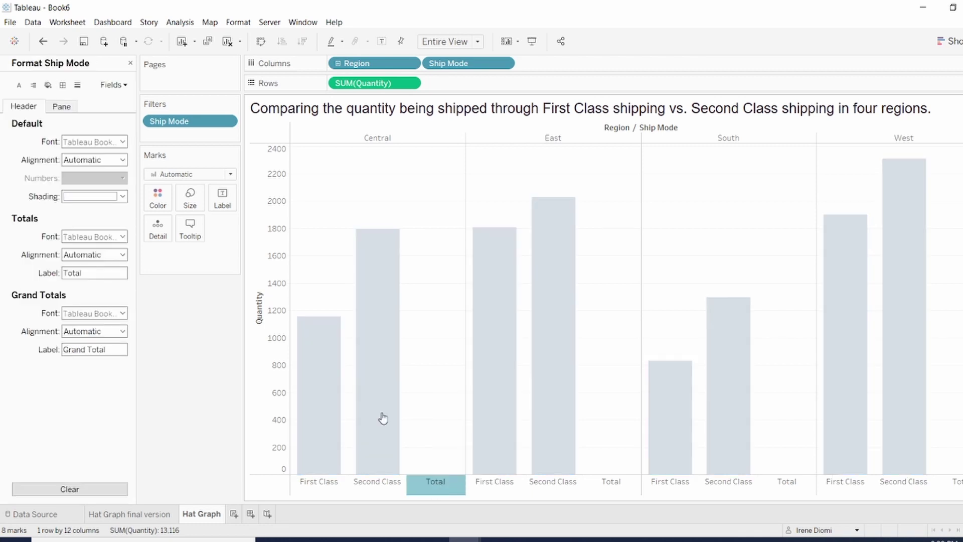
pyautogui.click(99, 275)
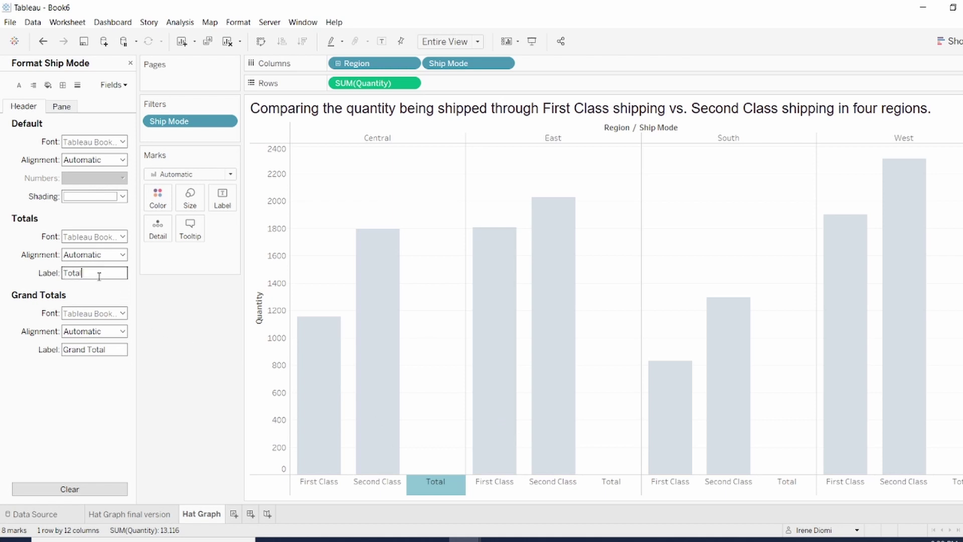
pyautogui.press('BackSpace')
pyautogui.press('BackSpace')
pyautogui.press('BackSpace')
pyautogui.press('BackSpace')
pyautogui.press('BackSpace')
# Set the column divider and row header divider lines to None.
pyautogui.click(64, 88)
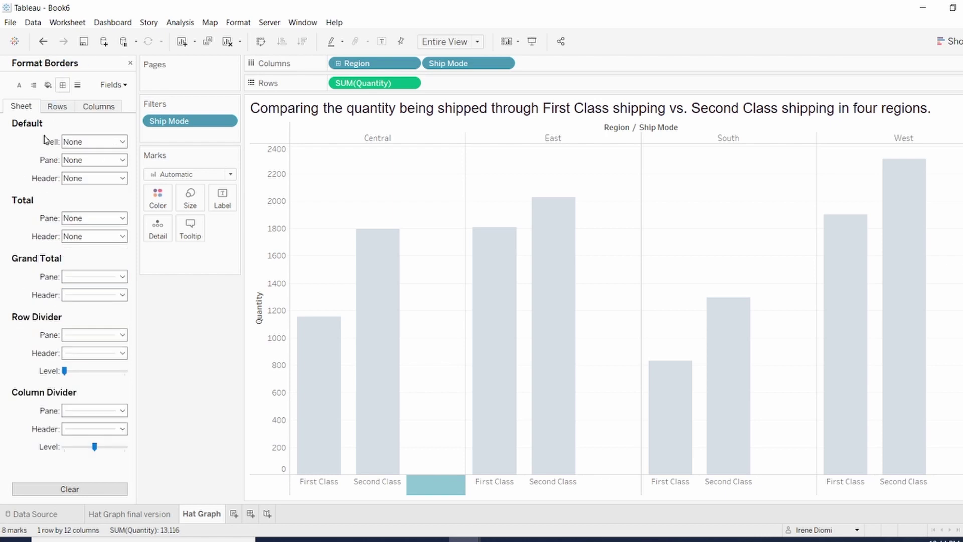
pyautogui.click(85, 409)
pyautogui.click(113, 246)
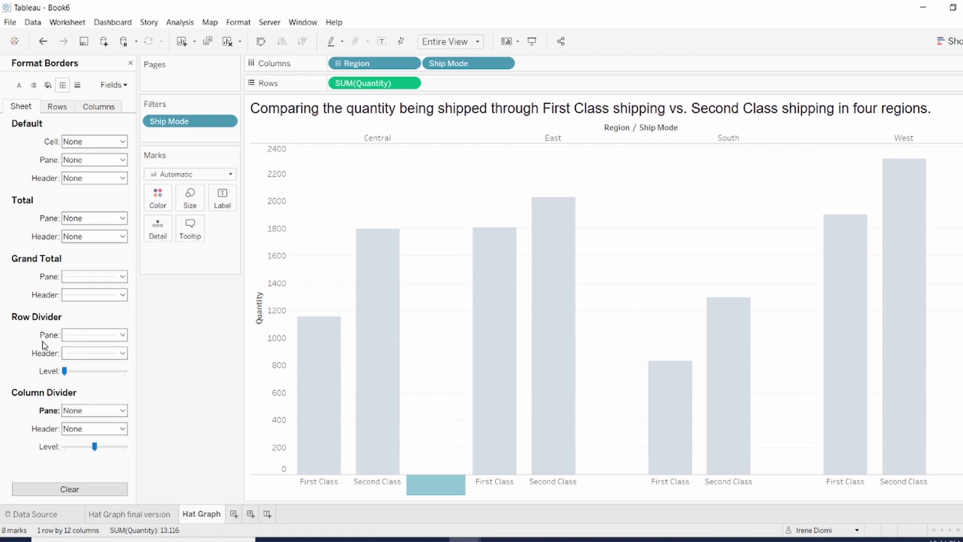
pyautogui.click(88, 357)
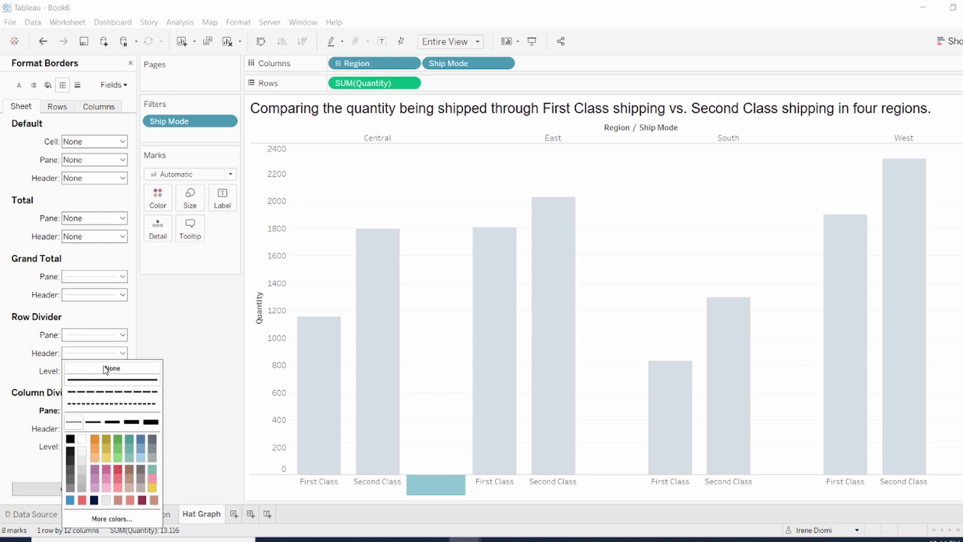
pyautogui.click(112, 368)
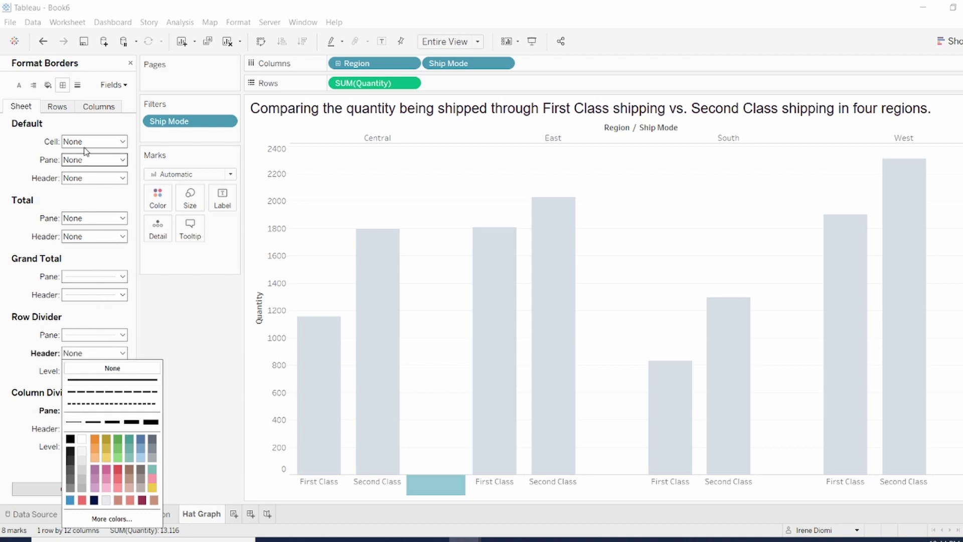
# Set the sheet's grid lines to None.
pyautogui.click(78, 85)
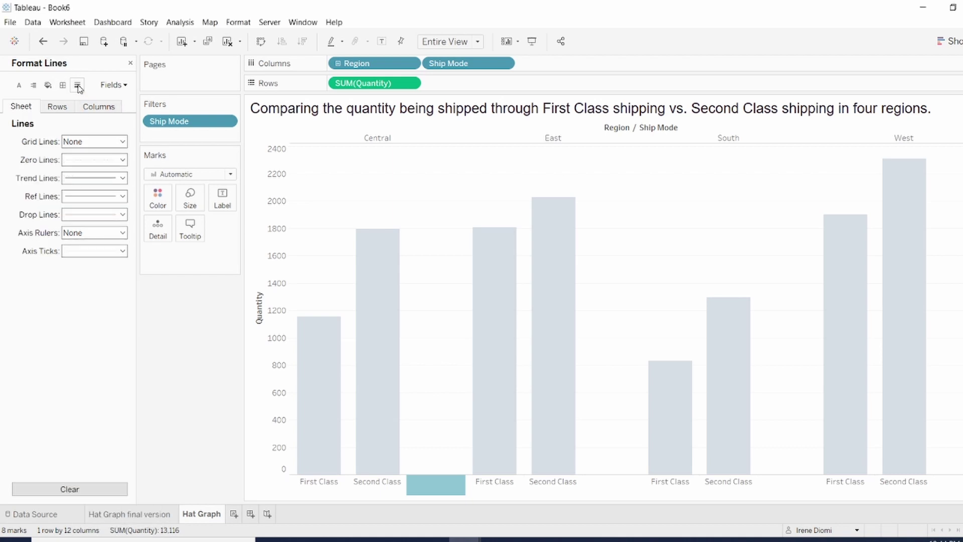
pyautogui.click(98, 144)
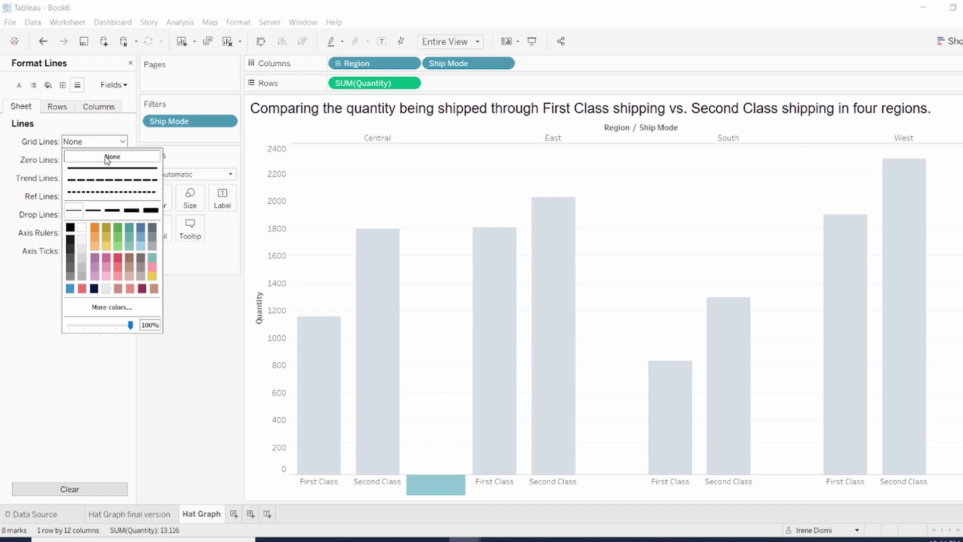
pyautogui.click(110, 157)
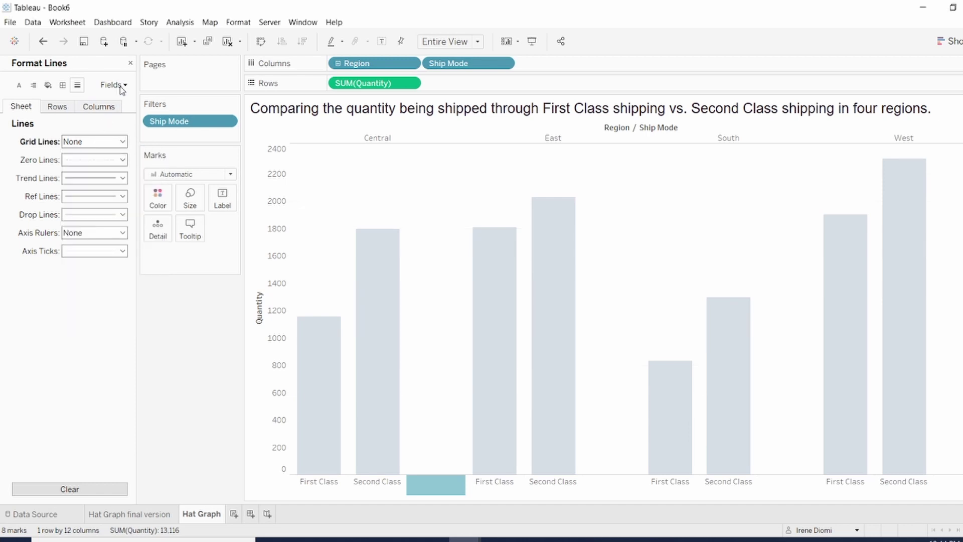
# Close the Format pane, deselect the header, and show the Marks card's mark types.
pyautogui.click(131, 64)
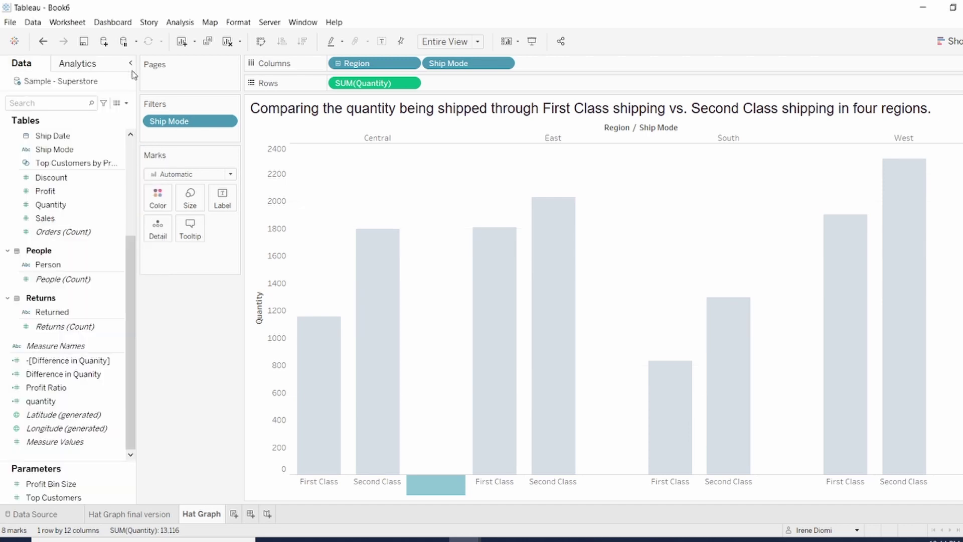
pyautogui.click(317, 198)
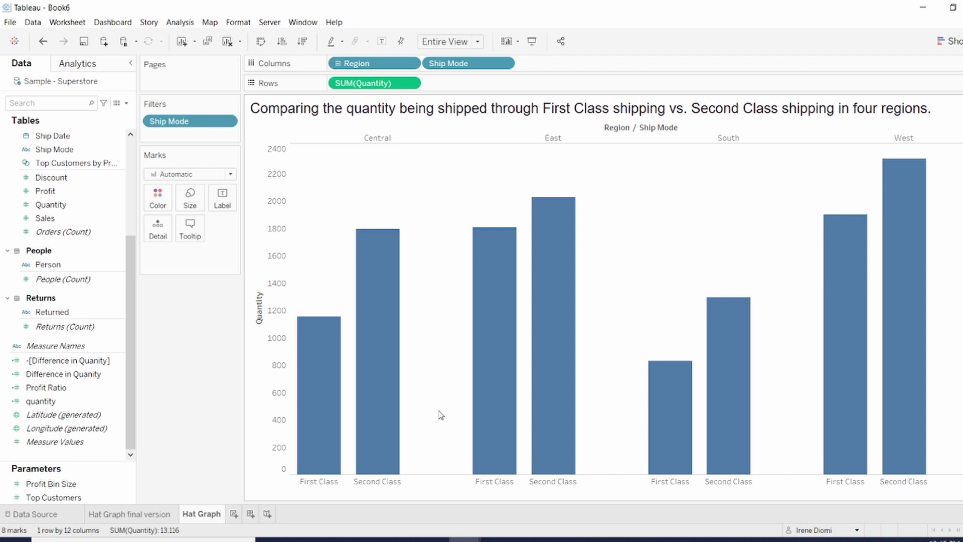
pyautogui.click(231, 174)
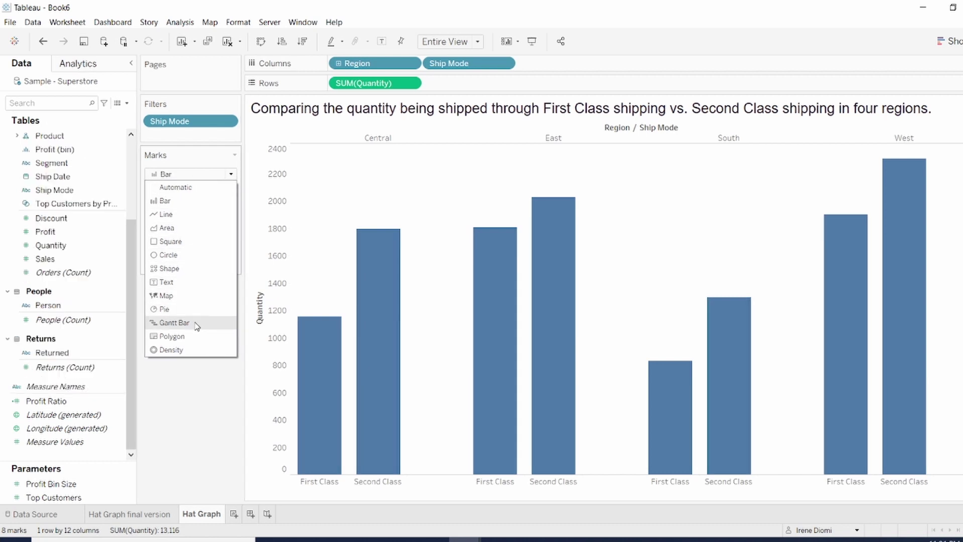
# Change the mark type to Gantt Bar.
pyautogui.click(197, 325)
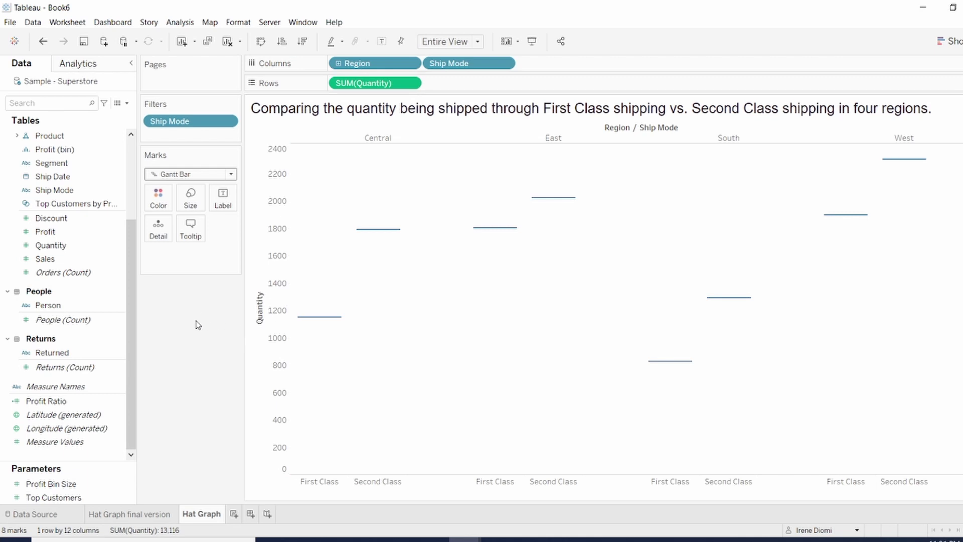
# Create a new calculated field named 'Difference between quantity'.
pyautogui.click(127, 103)
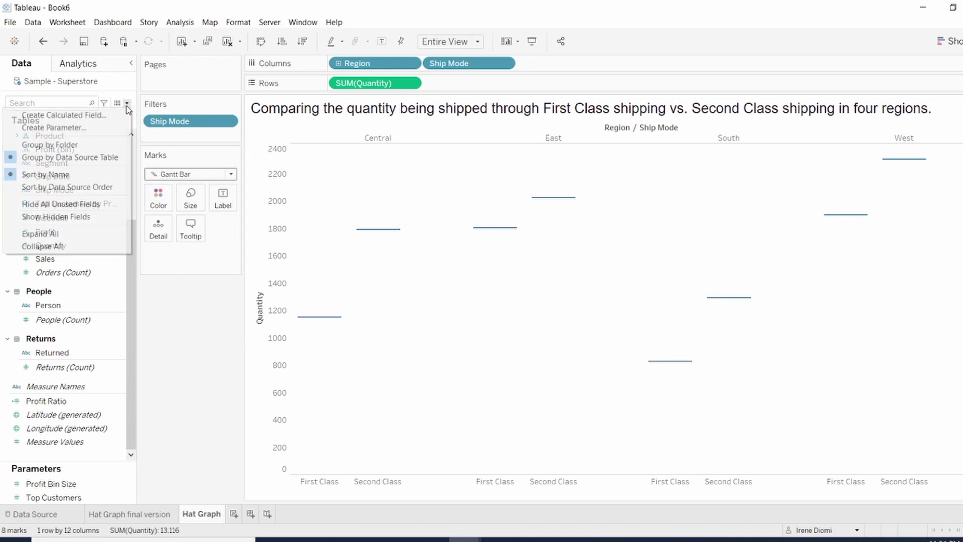
pyautogui.click(120, 114)
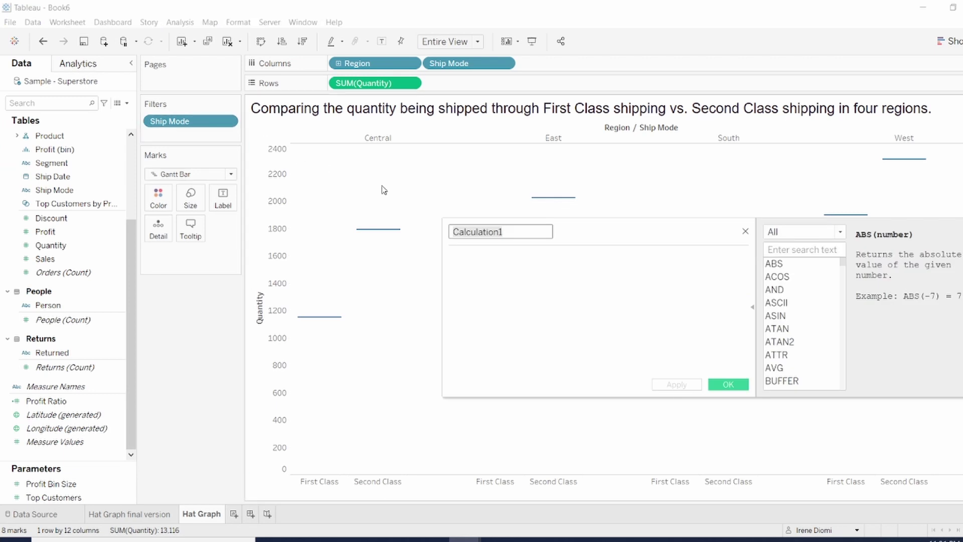
pyautogui.press('BackSpace')
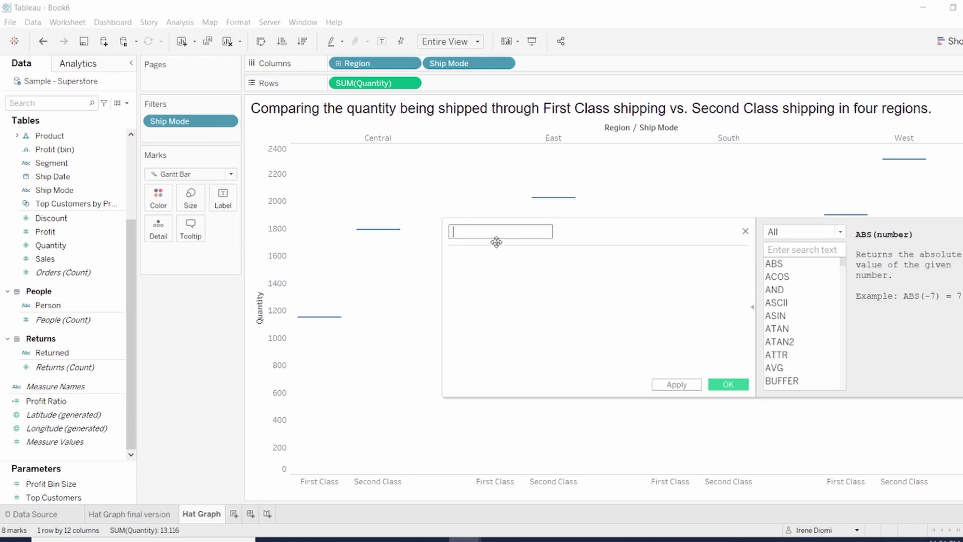
pyautogui.write('Differen')
pyautogui.write('ce ')
pyautogui.write('between')
pyautogui.write(' quantity')
# Start the formula with -SUM([Quantity]).
pyautogui.click(504, 256)
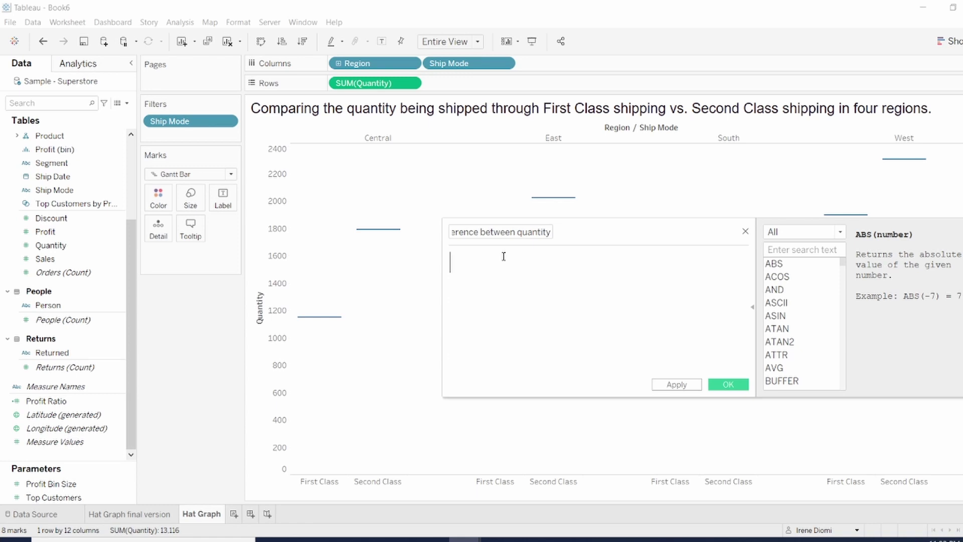
pyautogui.write('-sum')
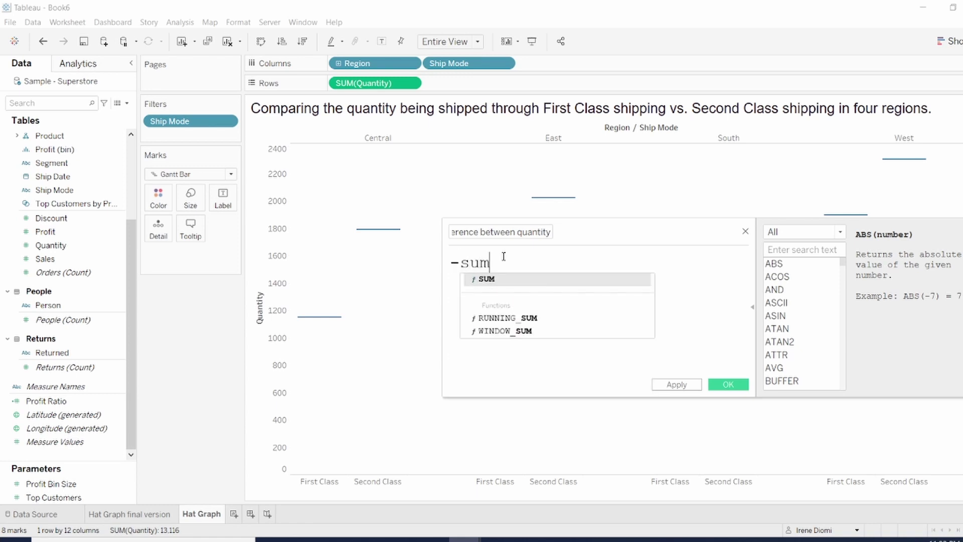
pyautogui.click(504, 280)
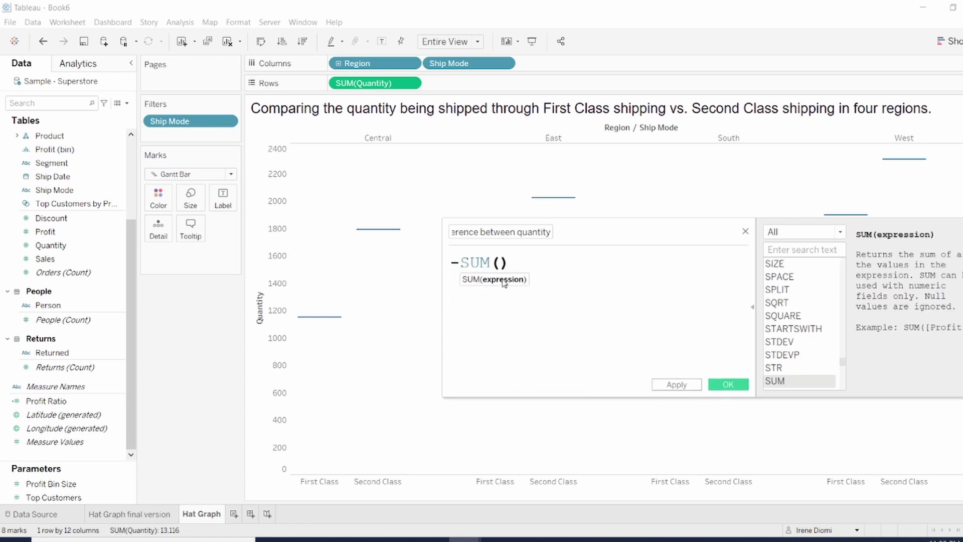
pyautogui.write('qu')
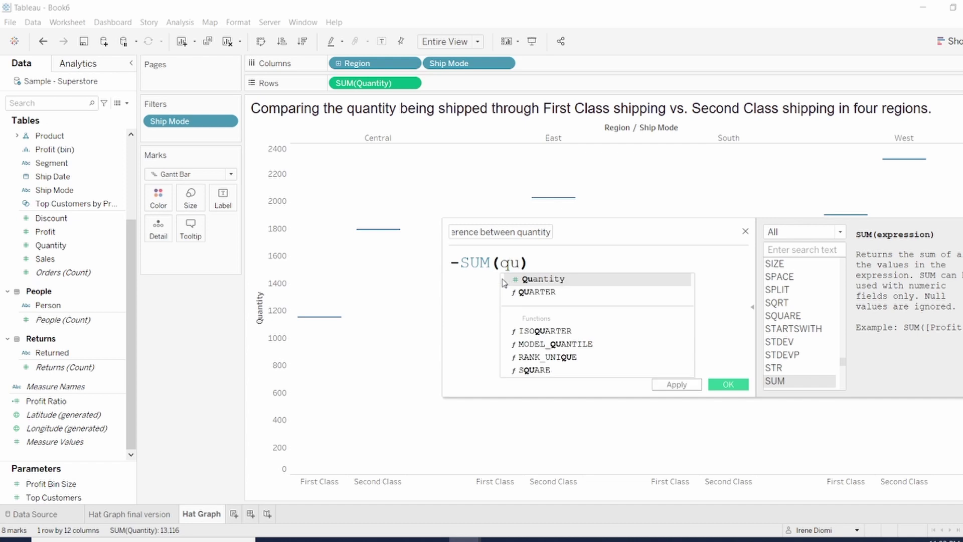
pyautogui.click(504, 282)
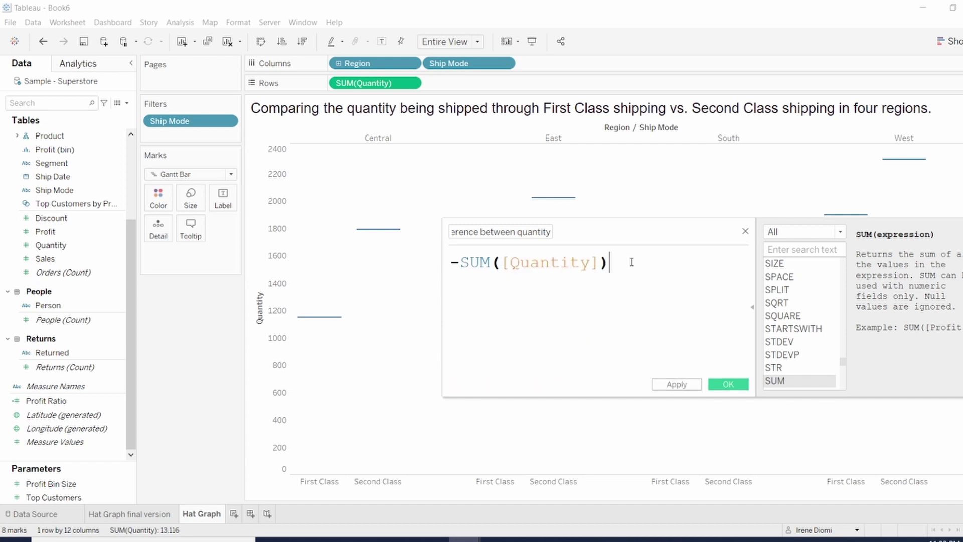
pyautogui.write('=')
pyautogui.press('BackSpace')
# Append +LOOKUP(SUM([Quantity]),-1), remove the extra parenthesis, and save the field.
pyautogui.write('+look')
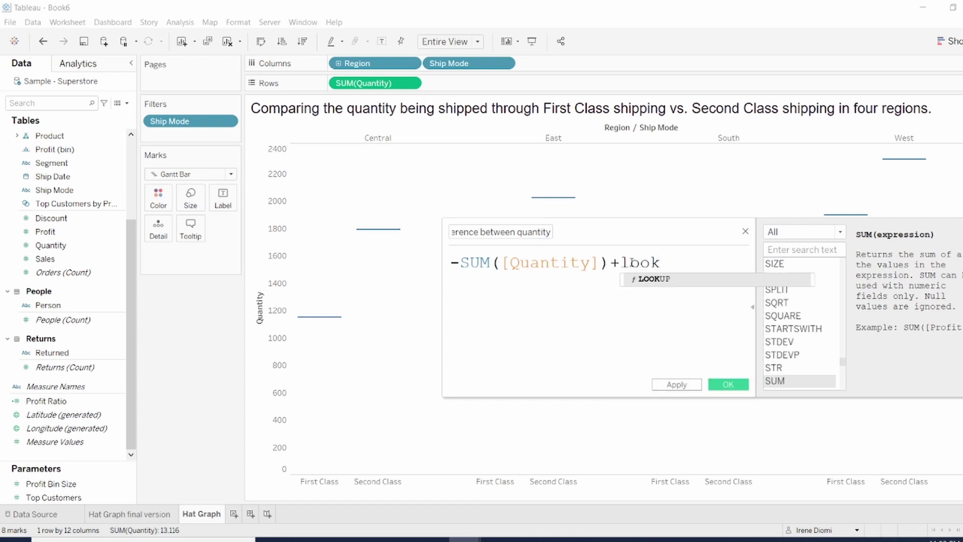
pyautogui.doubleClick(667, 280)
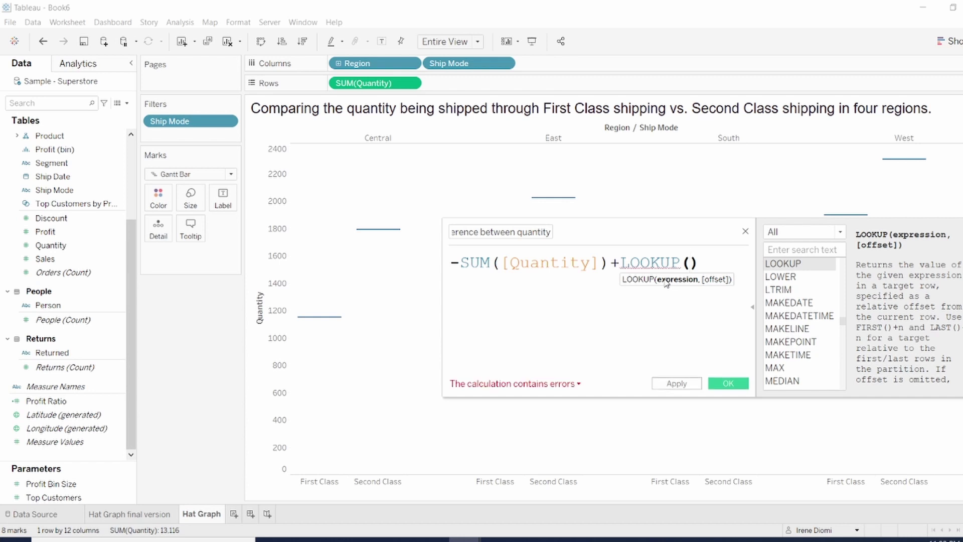
pyautogui.write('su')
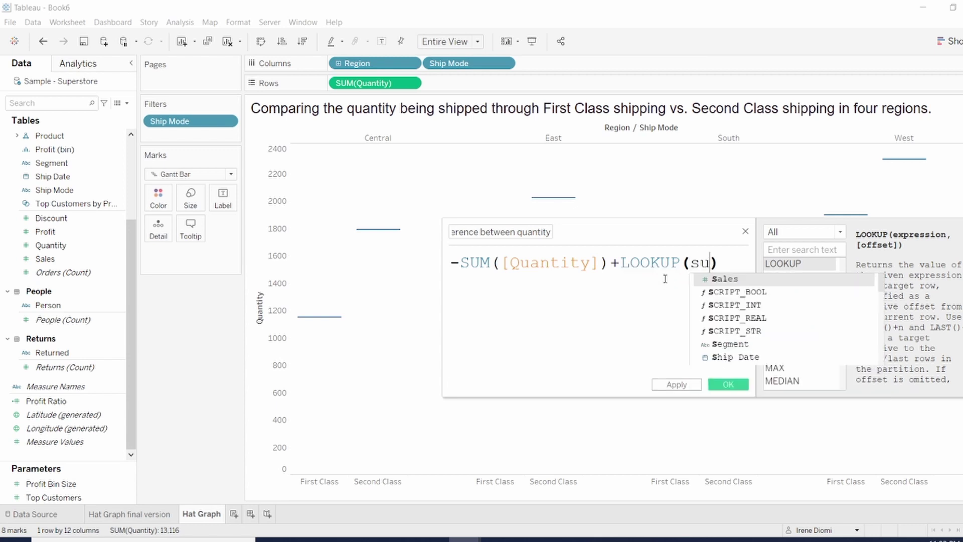
pyautogui.write('m')
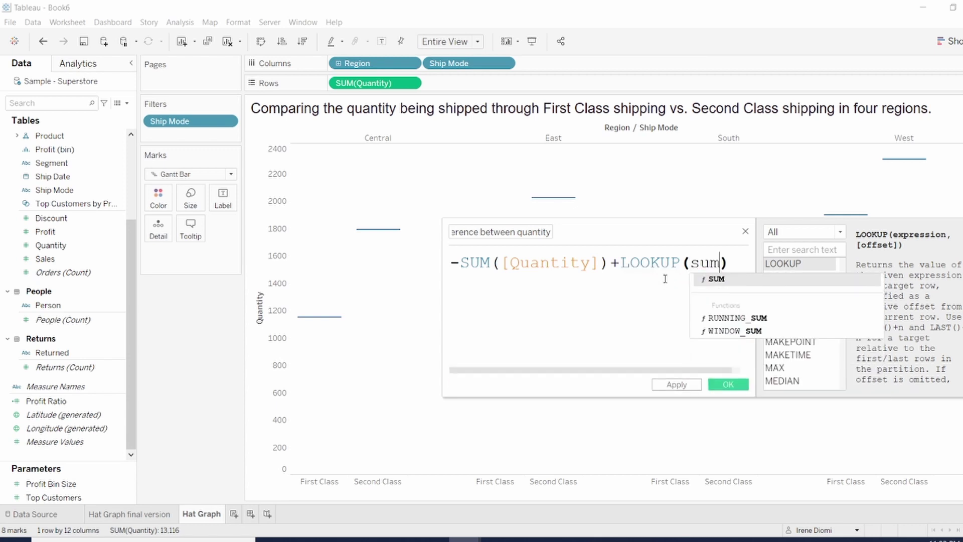
pyautogui.click(718, 279)
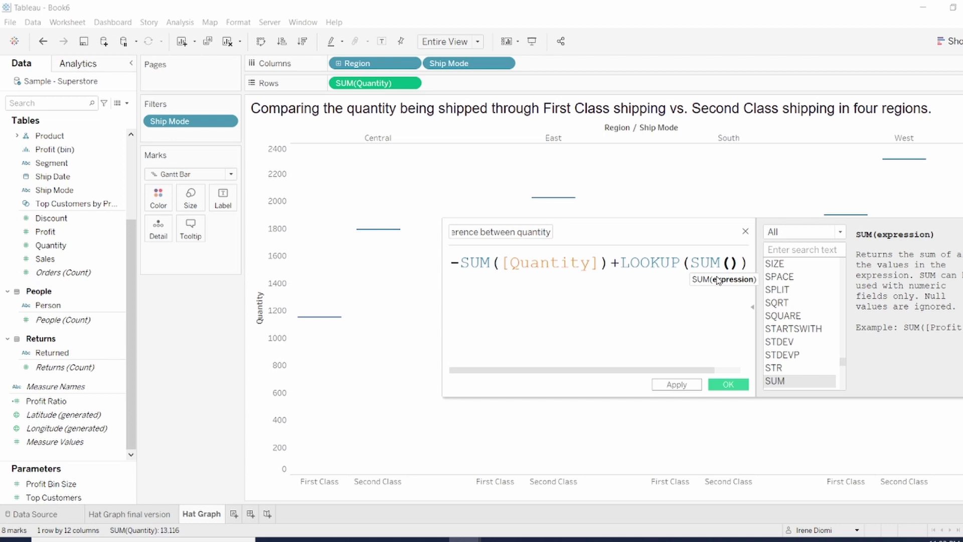
pyautogui.write('quan')
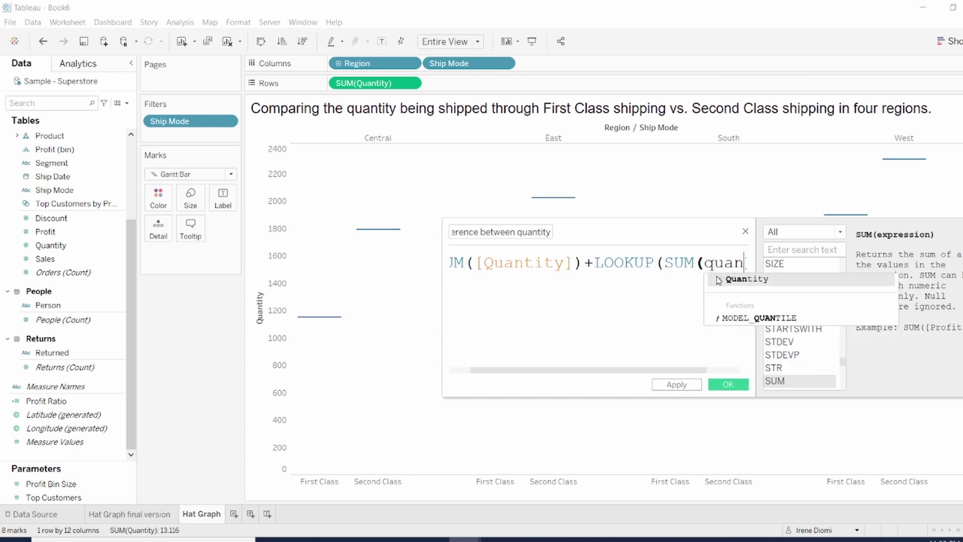
pyautogui.click(718, 279)
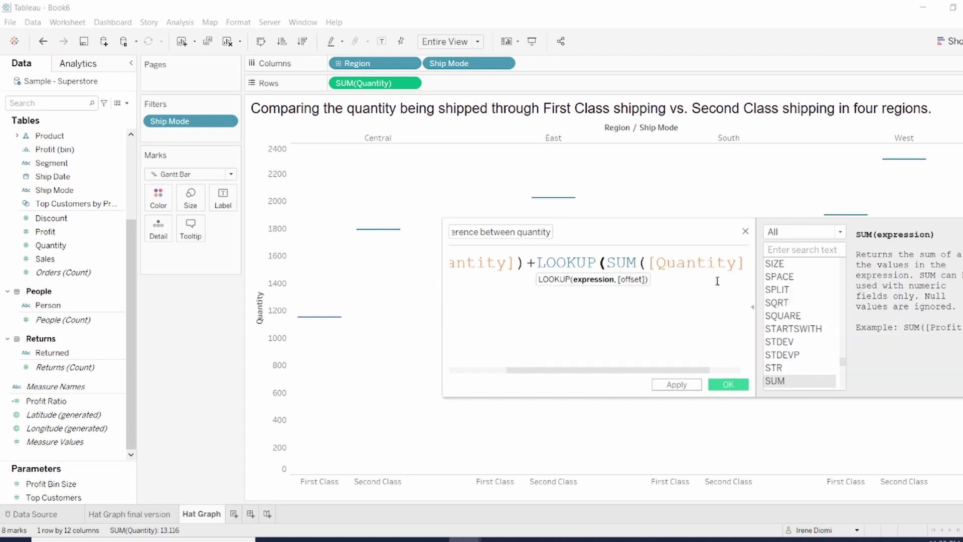
pyautogui.click(746, 264)
pyautogui.write(',-1')
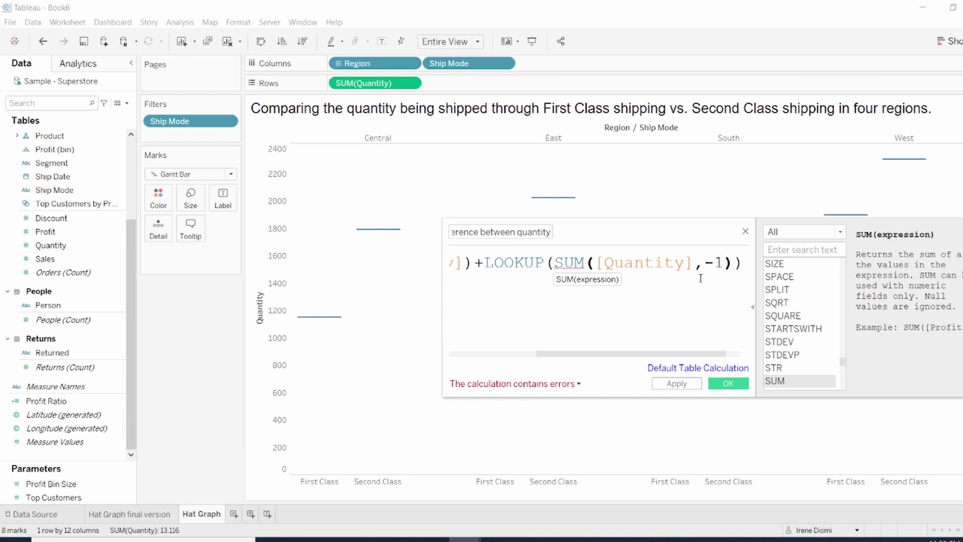
pyautogui.write(')')
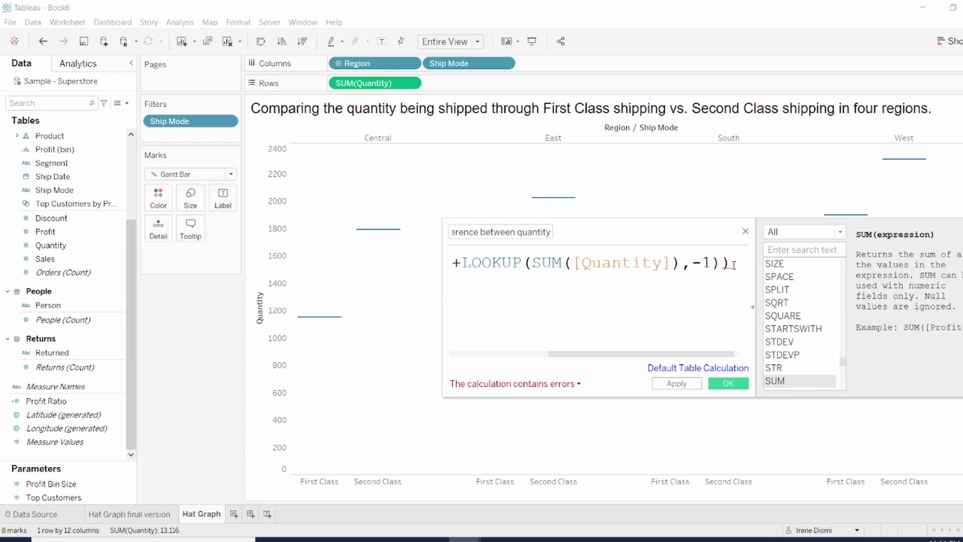
pyautogui.press('BackSpace')
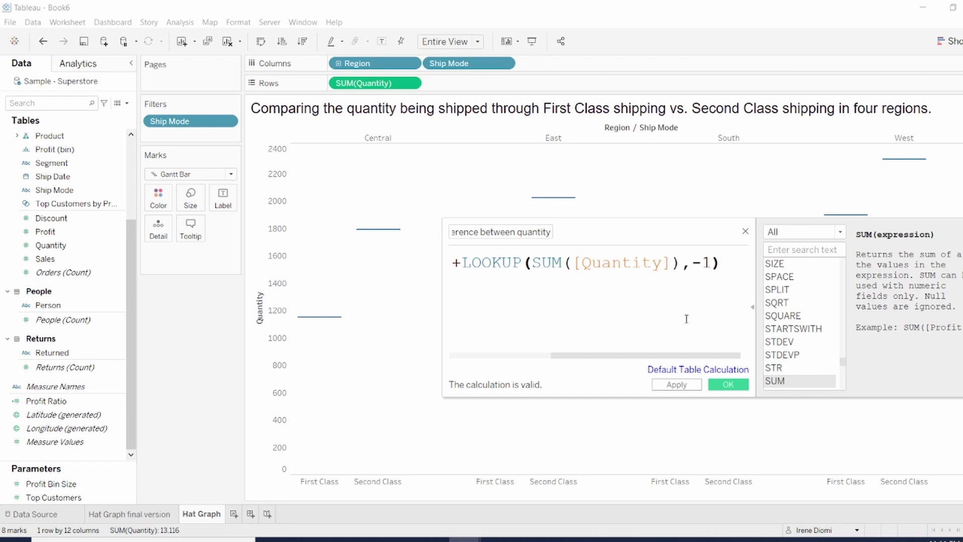
pyautogui.click(729, 385)
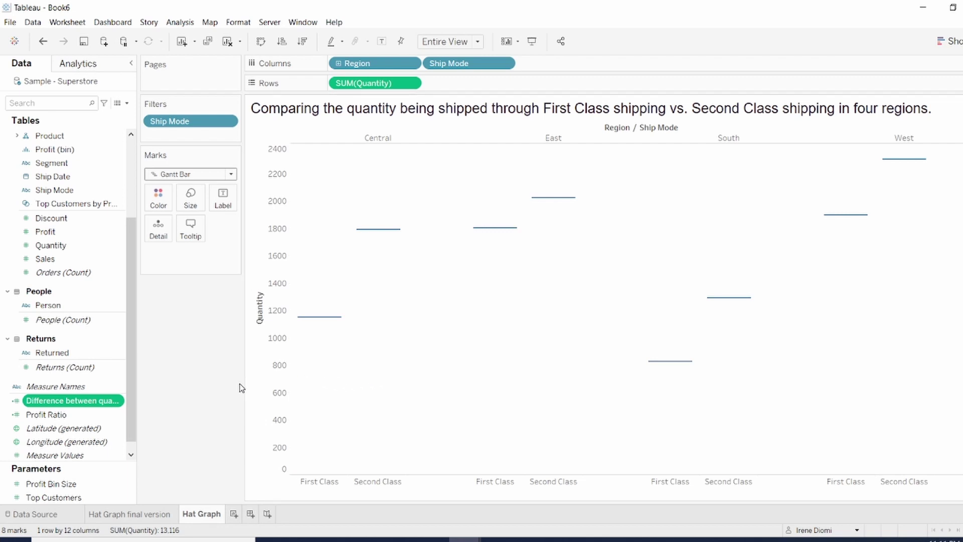
# Put Difference between quantity on Size and widen the Gantt bars with the size slider.
pyautogui.moveTo(107, 404); pyautogui.dragTo(199, 208)
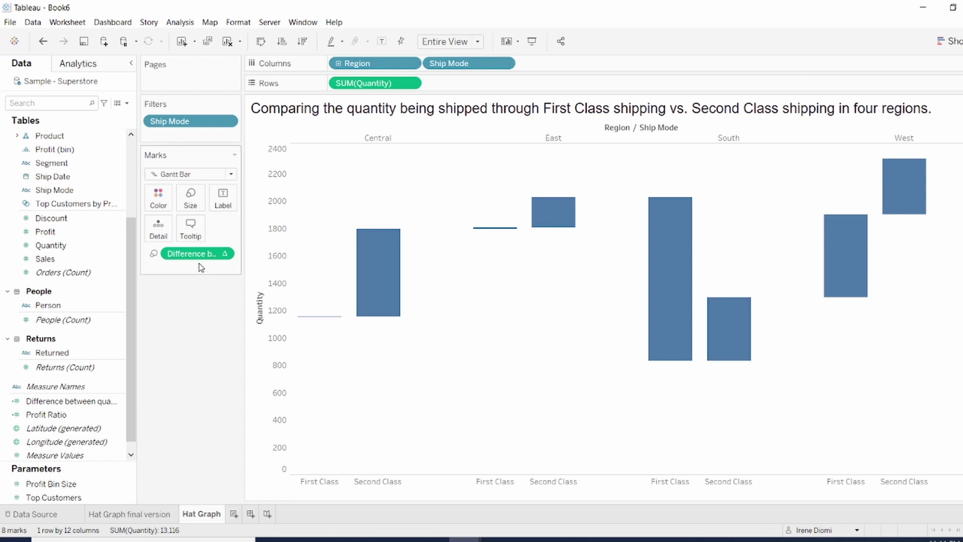
pyautogui.click(197, 205)
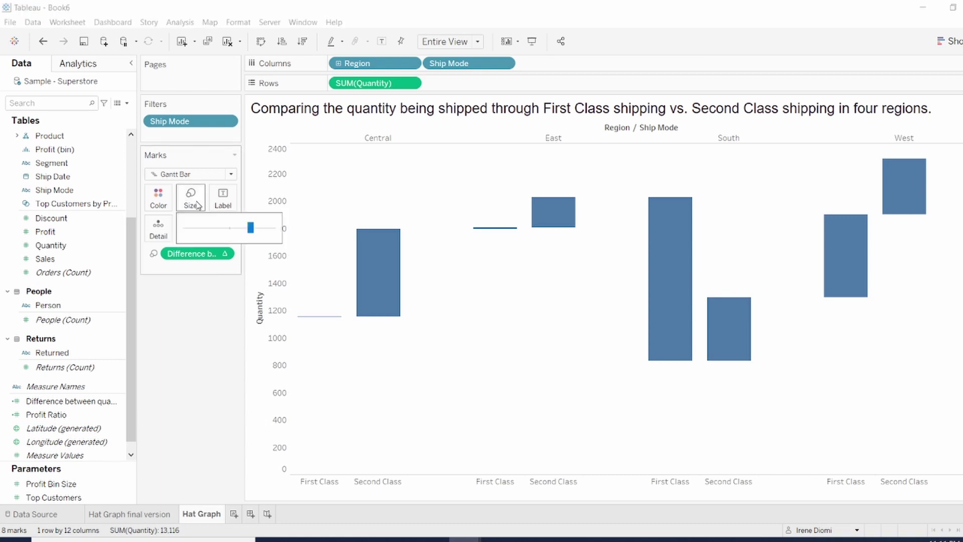
pyautogui.moveTo(253, 231); pyautogui.dragTo(277, 234)
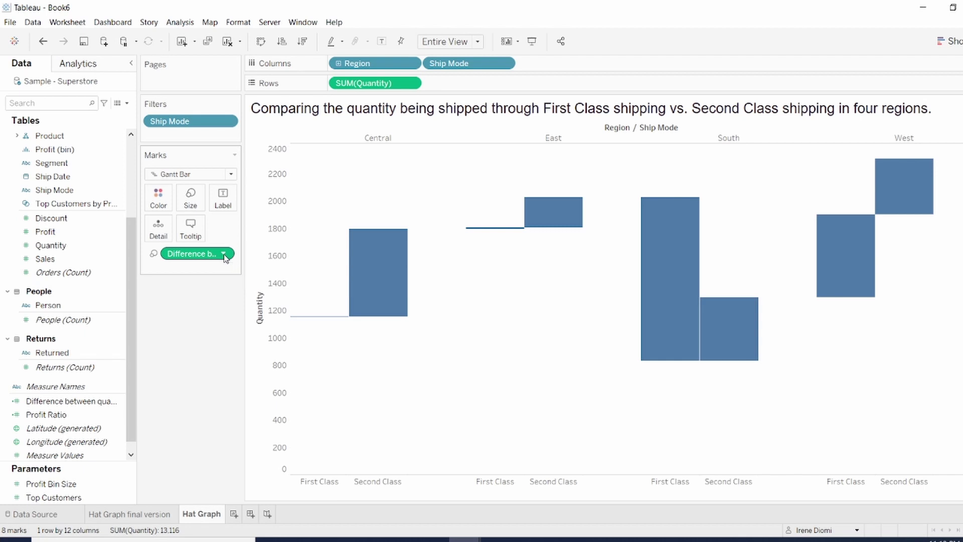
# Set the Size difference table calculation to Specific Dimensions with Region unchecked, computing along Ship Mode.
pyautogui.click(224, 255)
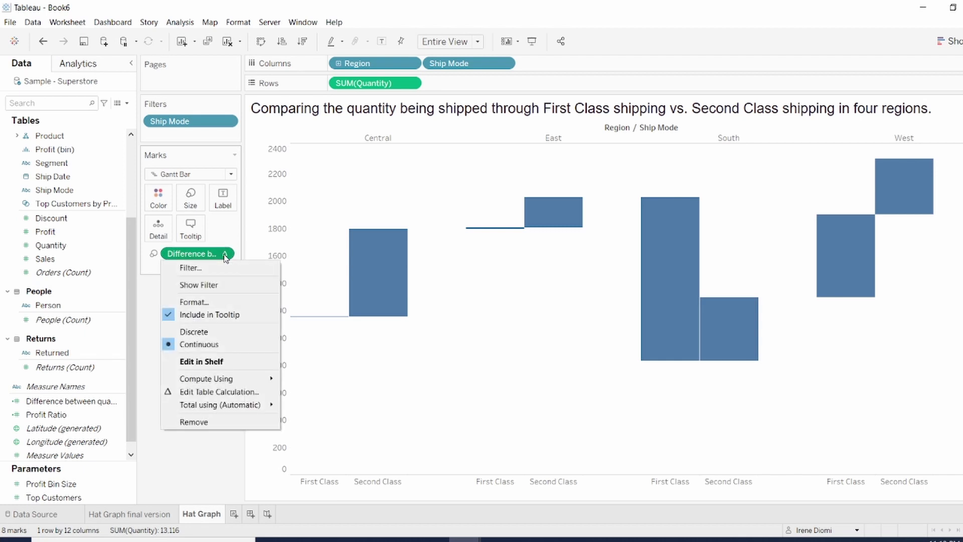
pyautogui.click(250, 394)
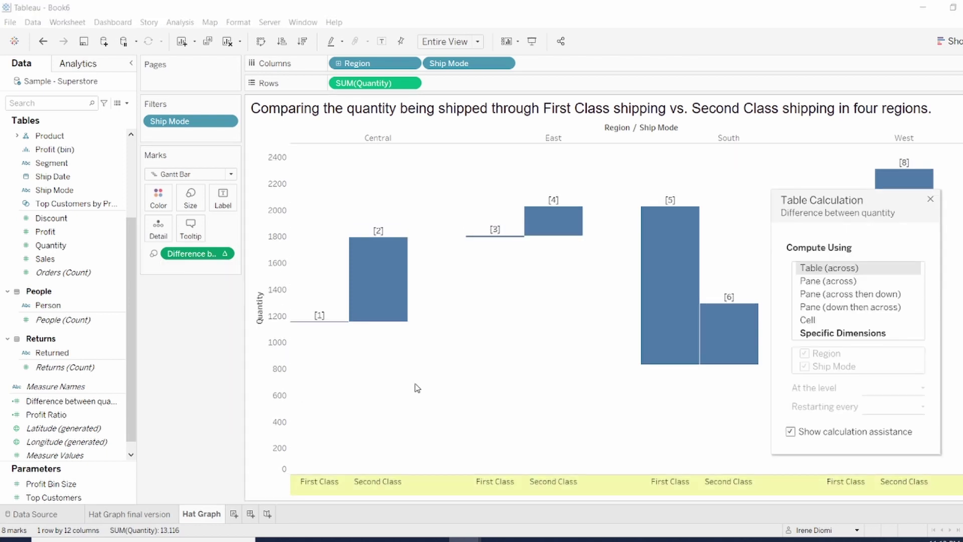
pyautogui.moveTo(718, 339)
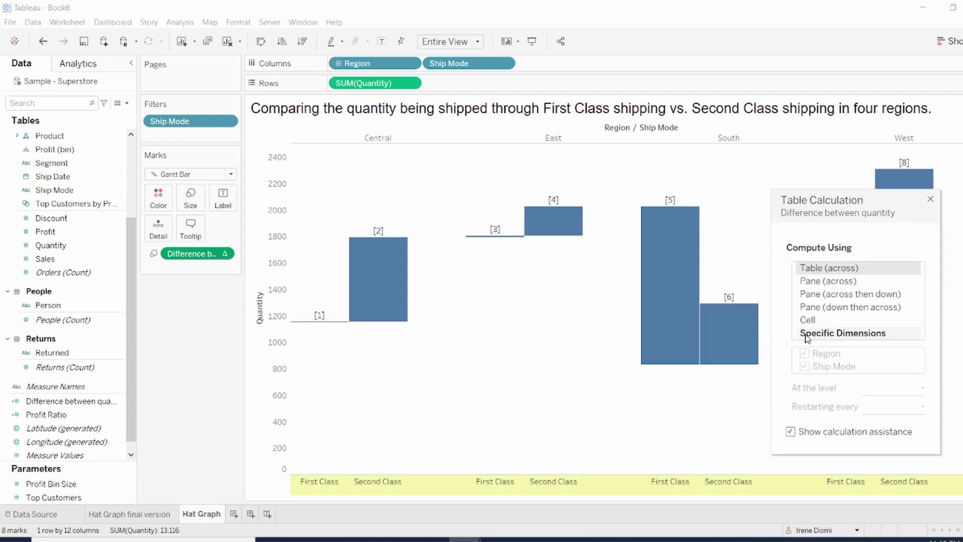
pyautogui.click(839, 335)
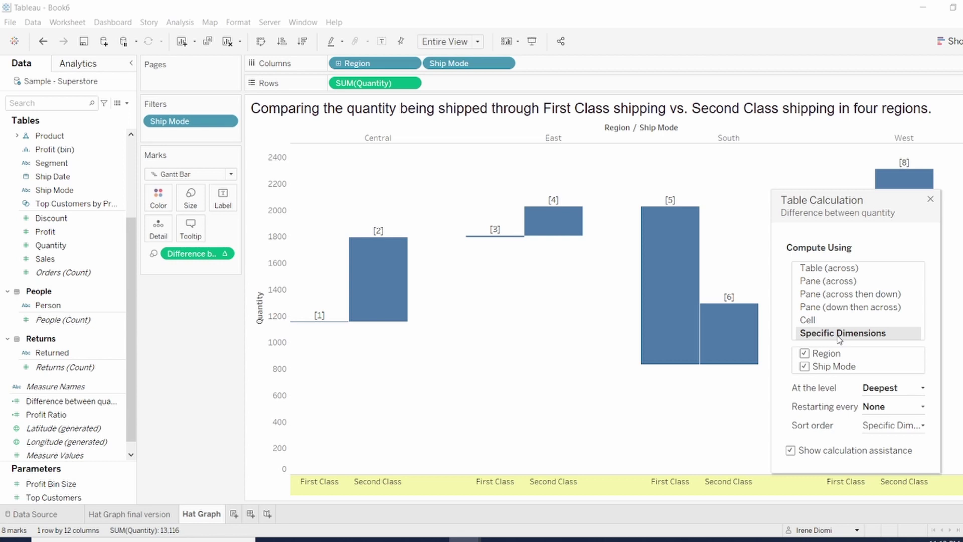
pyautogui.click(805, 354)
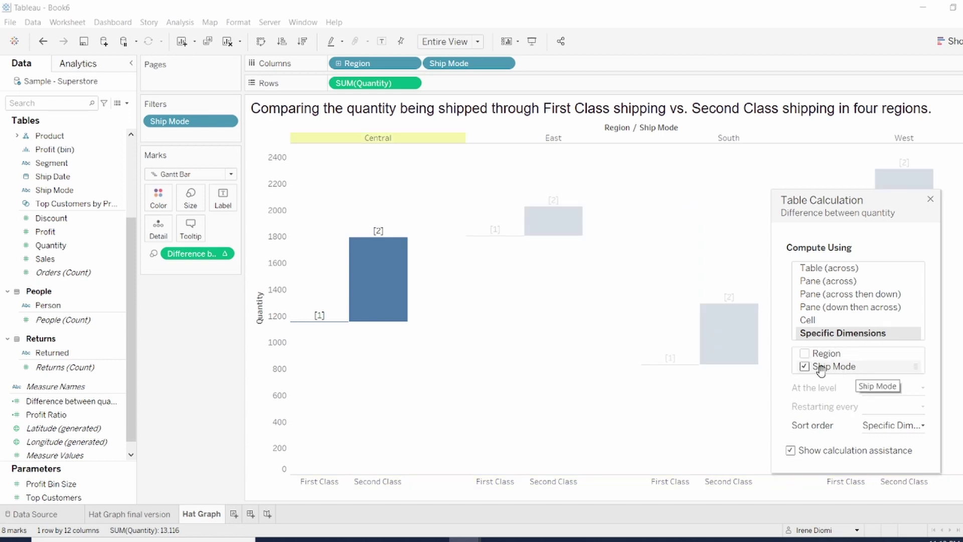
pyautogui.click(930, 202)
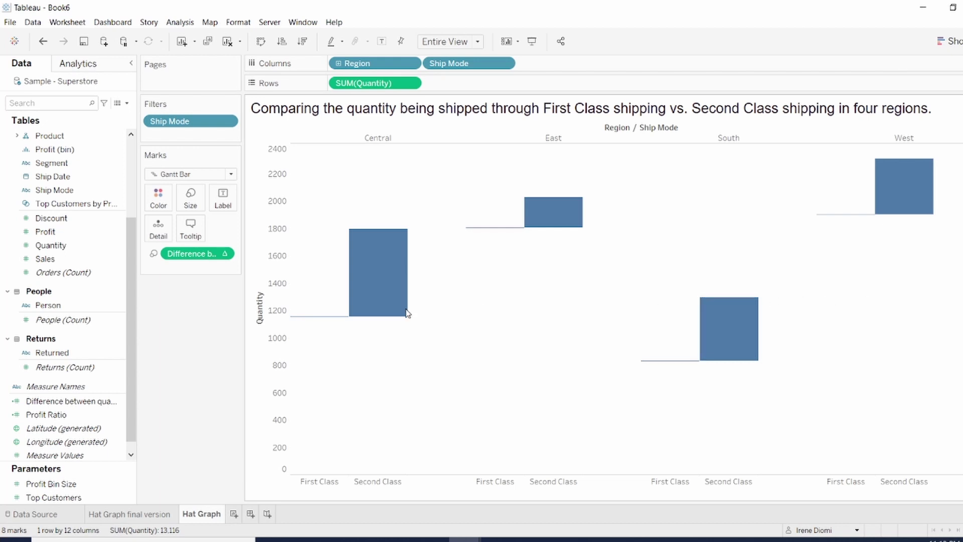
# Add the Difference field to Label and negate it with a leading minus sign.
pyautogui.moveTo(92, 401); pyautogui.dragTo(228, 208)
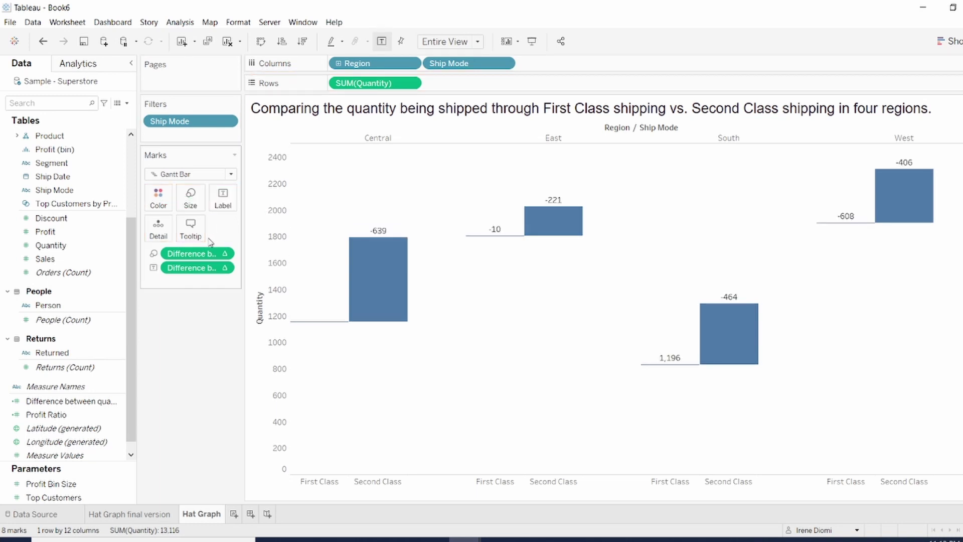
pyautogui.doubleClick(226, 268)
pyautogui.press('Home')
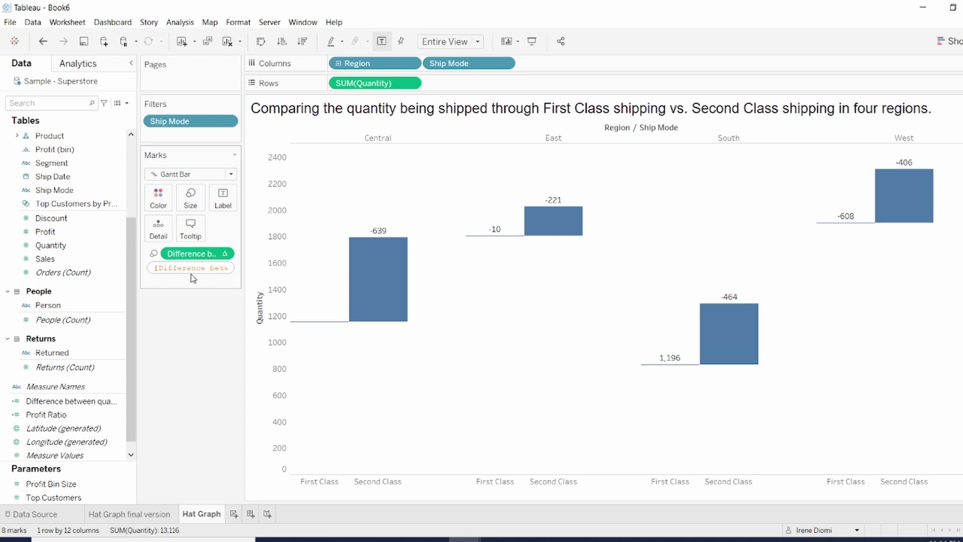
pyautogui.write('-')
pyautogui.press('Return')
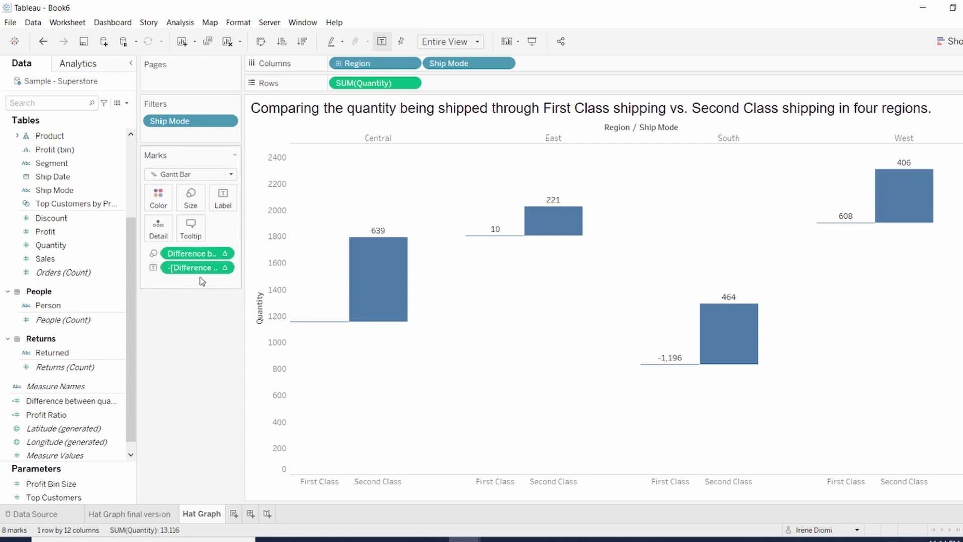
# Label only Min/Max marks by SUM(Quantity), with the minimum-value labels turned off.
pyautogui.click(225, 204)
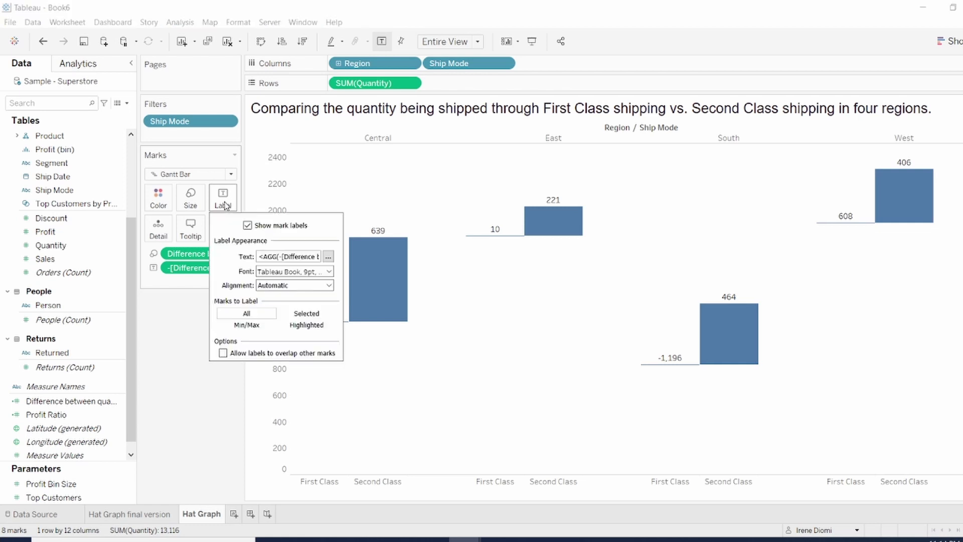
pyautogui.click(254, 329)
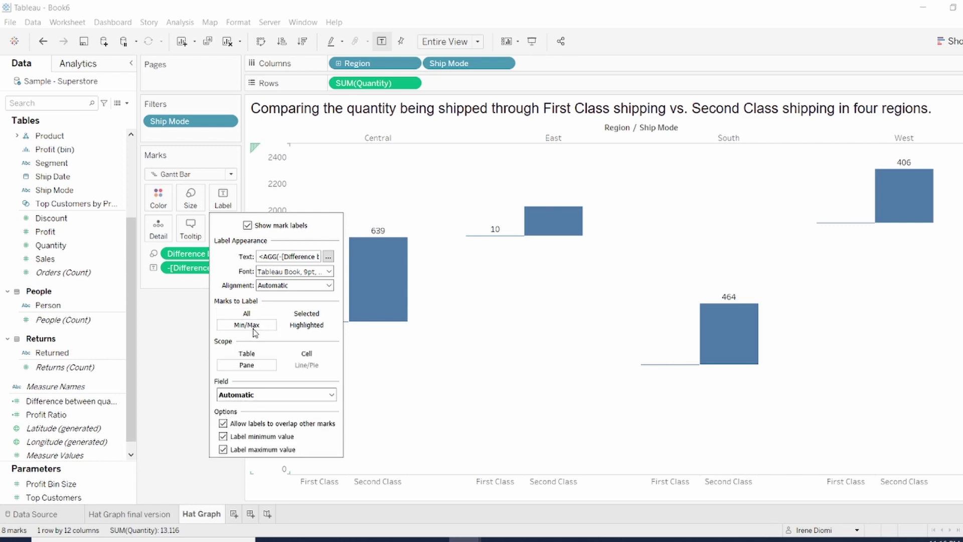
pyautogui.click(275, 395)
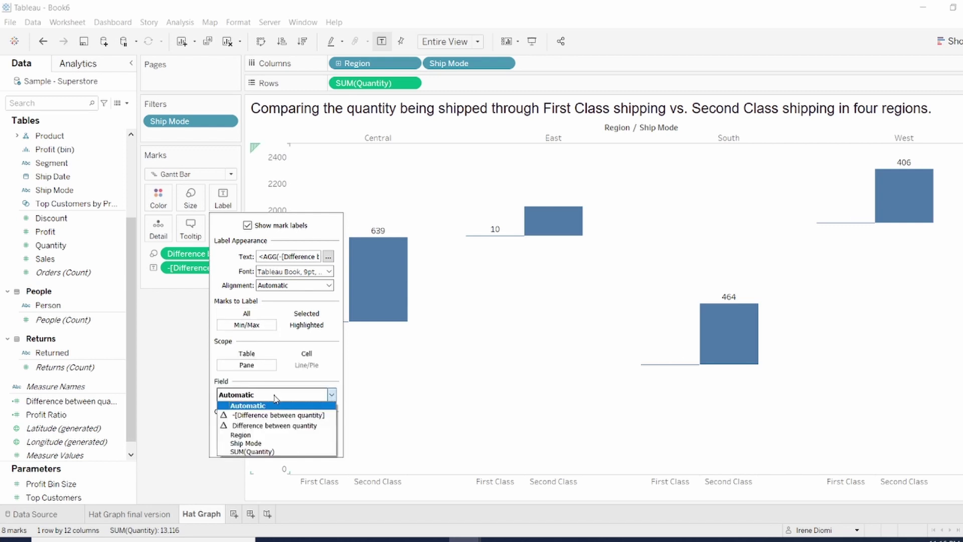
pyautogui.click(267, 451)
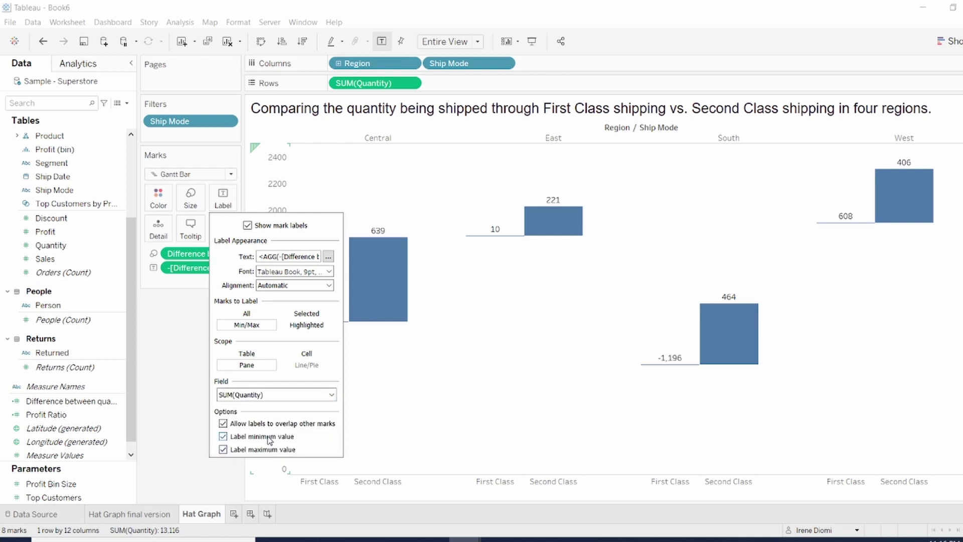
pyautogui.click(223, 436)
# Align the labels Middle Center inside the bars.
pyautogui.click(311, 286)
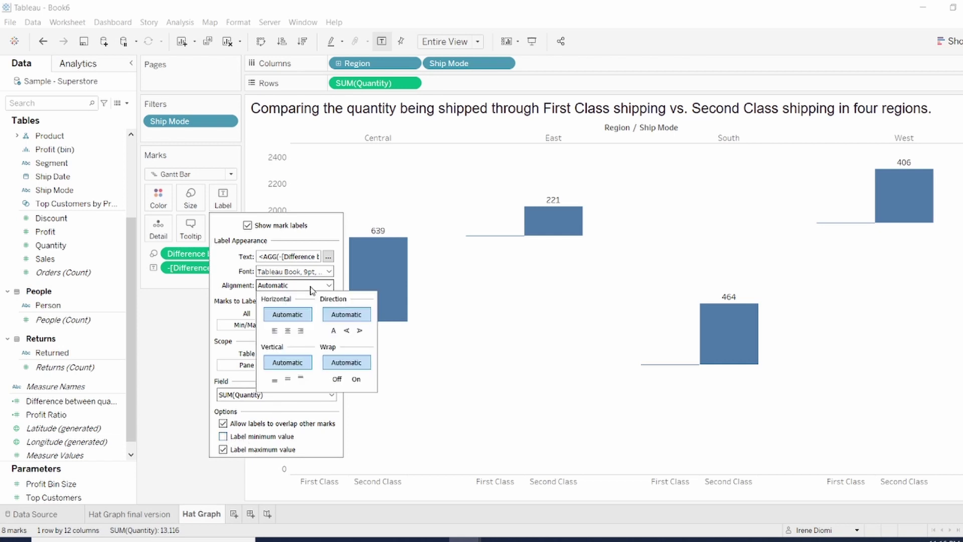
pyautogui.click(288, 330)
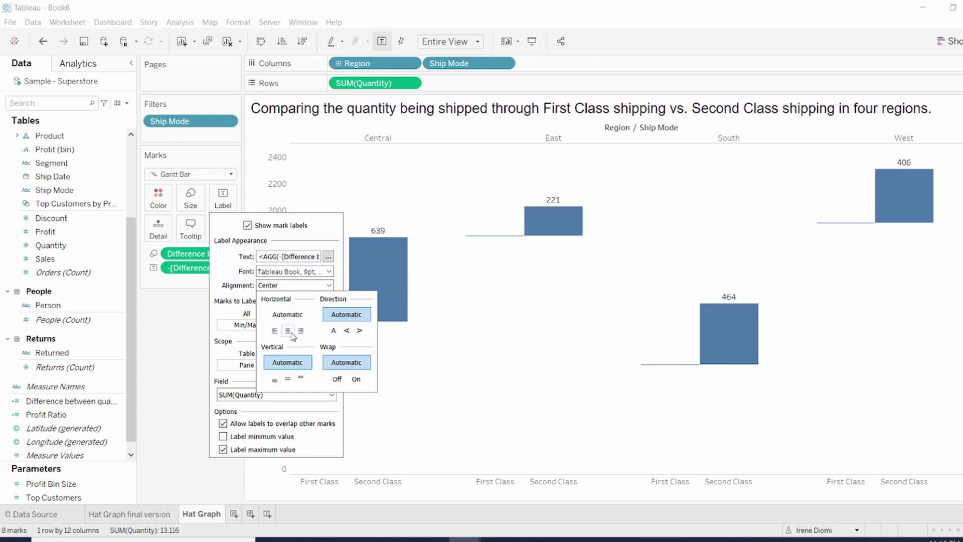
pyautogui.click(274, 380)
pyautogui.click(288, 380)
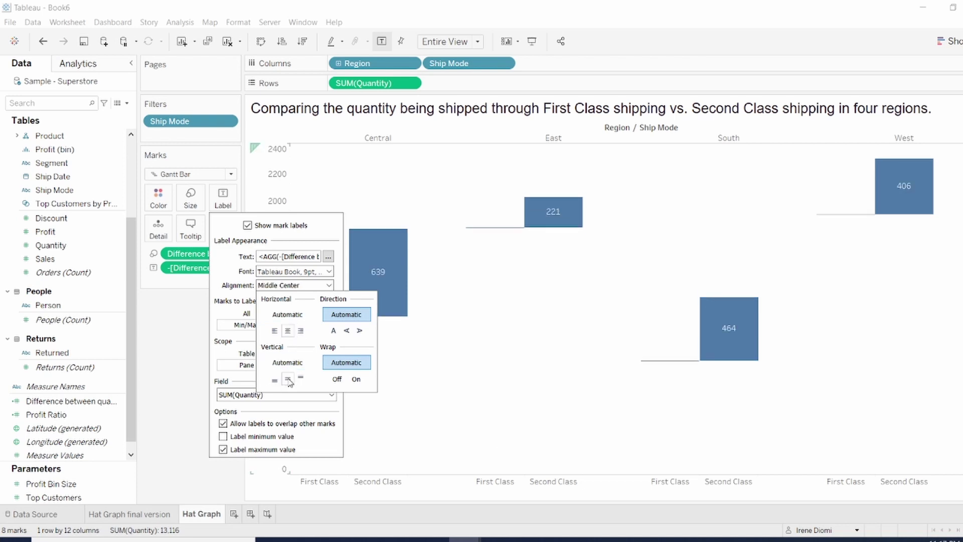
pyautogui.click(387, 411)
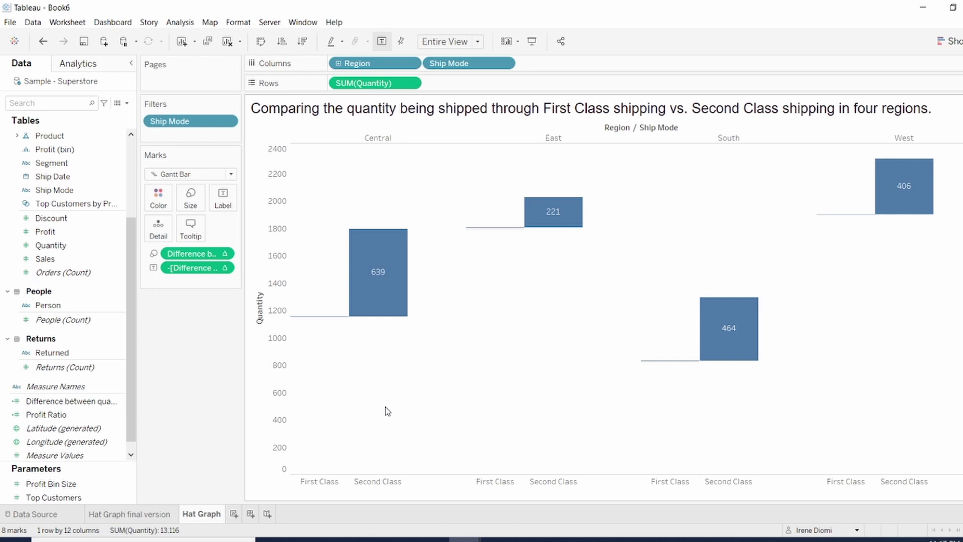